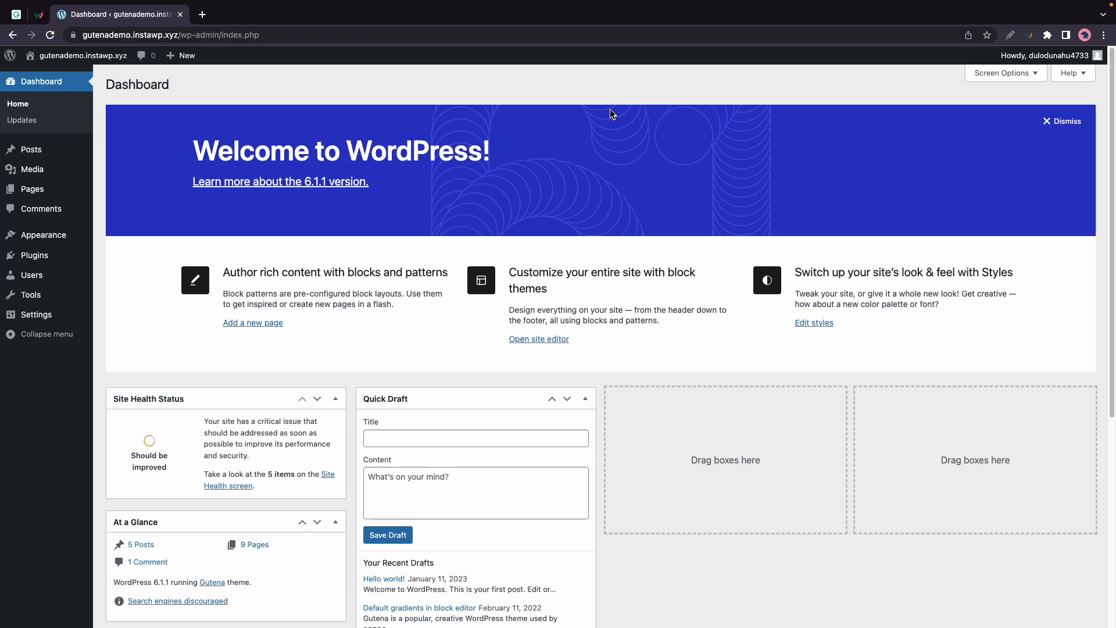
Step: Find the Gutena Forms plugin under Plugins > Add New, then install and activate it
mouse_move(55, 258)
left_click(110, 273)
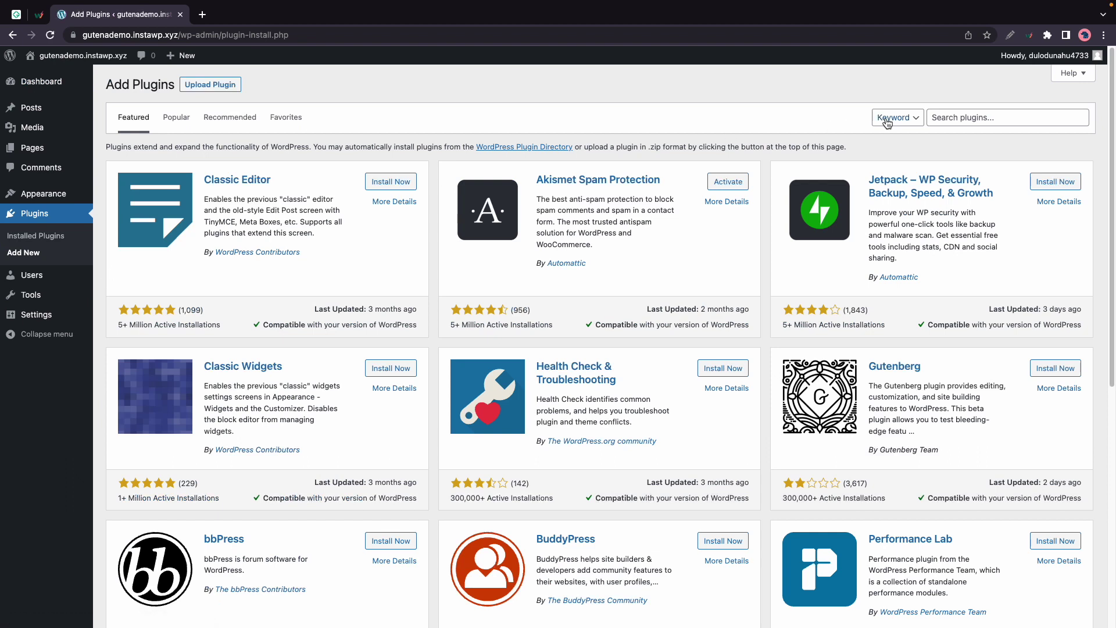
left_click(945, 115)
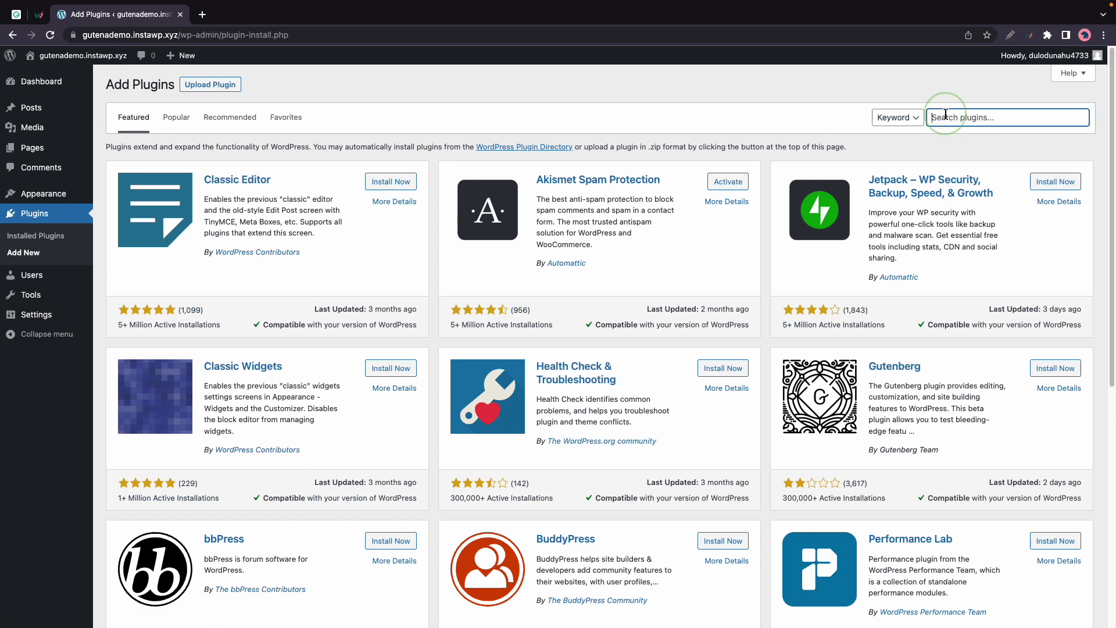
type("Gutena Forms")
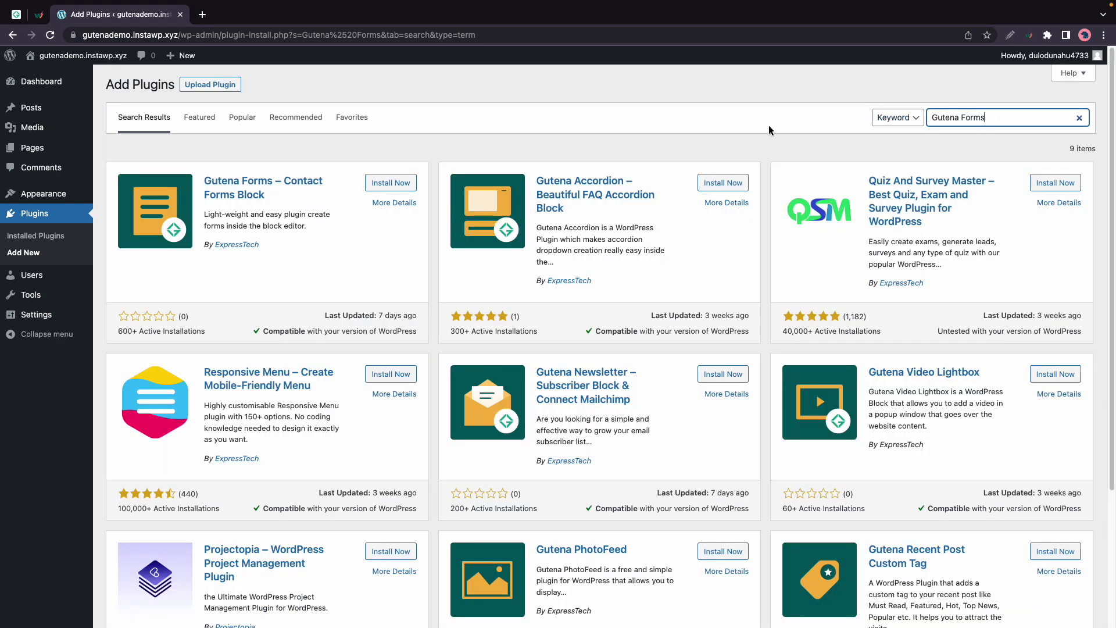
left_click(373, 186)
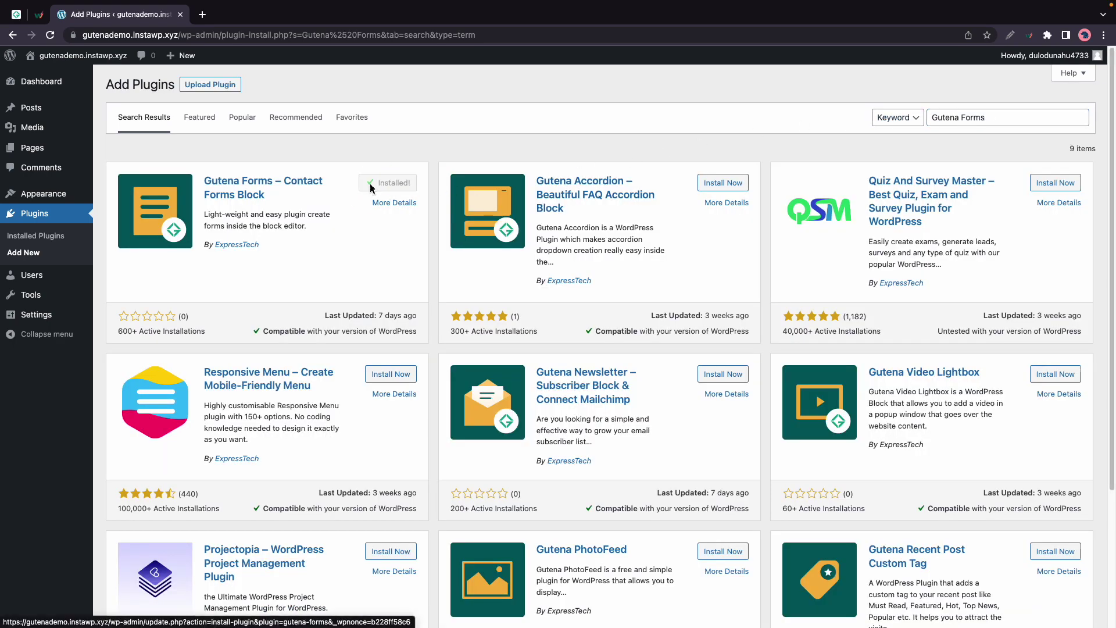
left_click(394, 185)
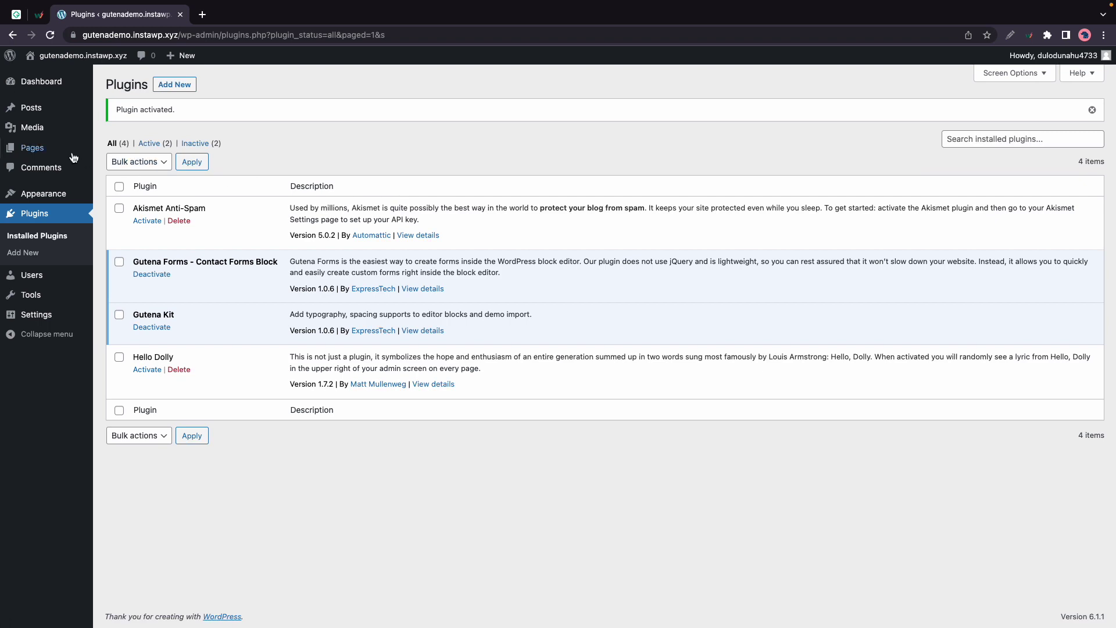
Step: Create a new page titled 'Test Form'
mouse_move(41, 149)
left_click(105, 166)
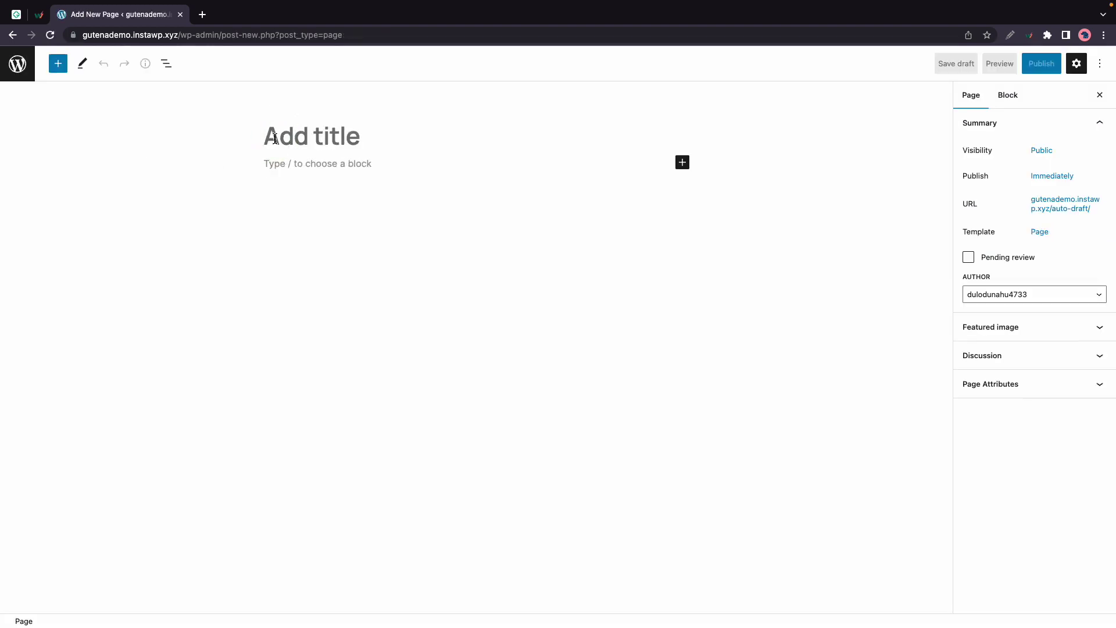
type("Test Form")
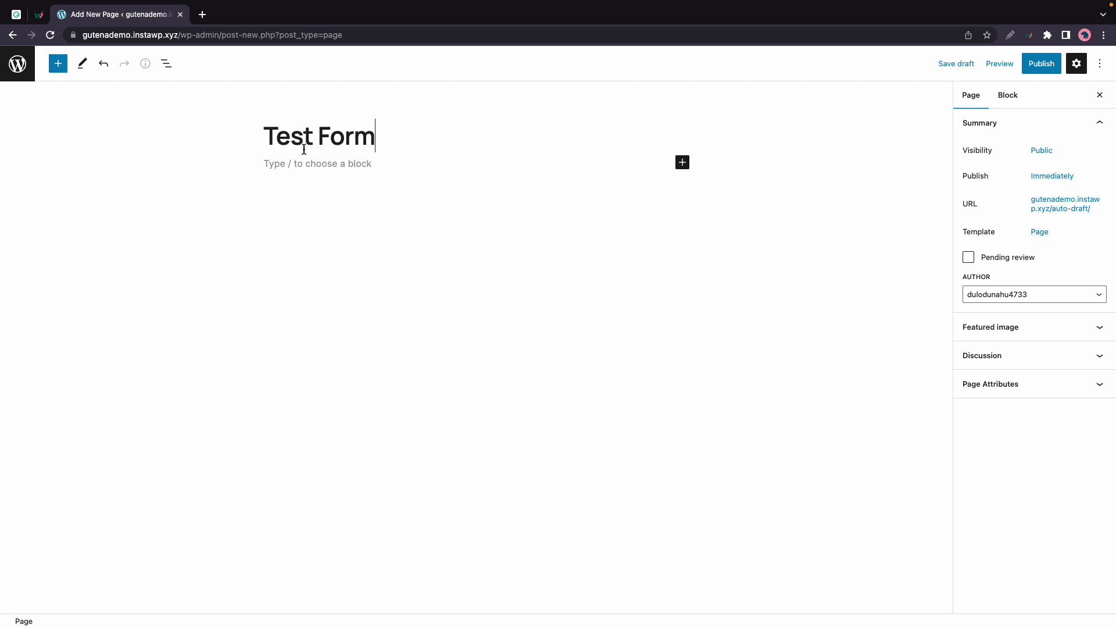
Step: Insert a single 100% Columns block and add a Form block inside it
left_click(328, 165)
type("/colum")
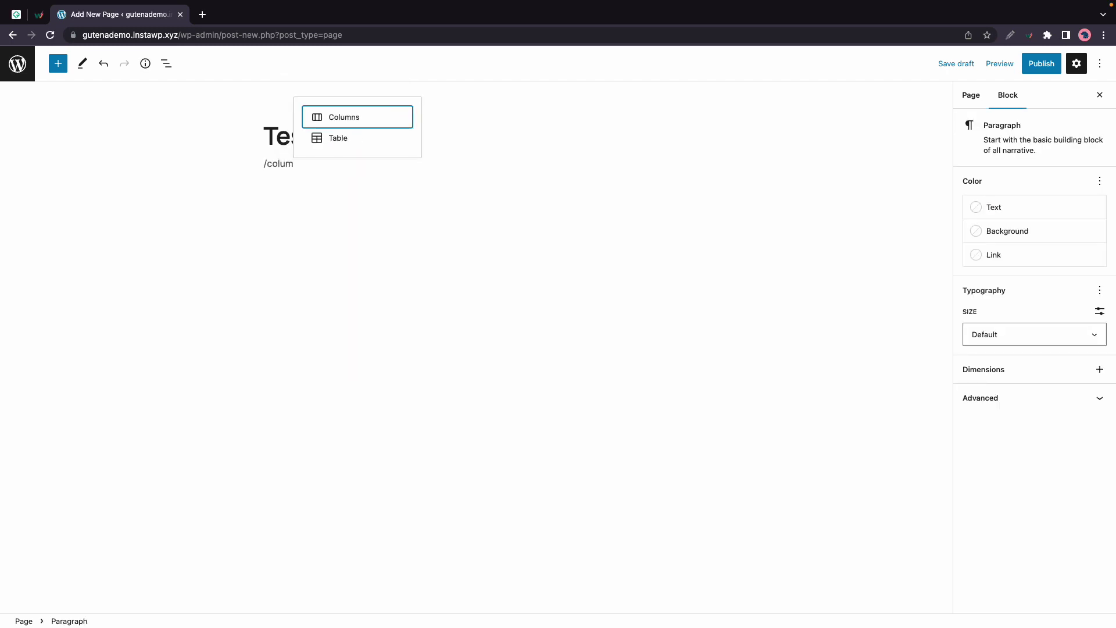
key("Return")
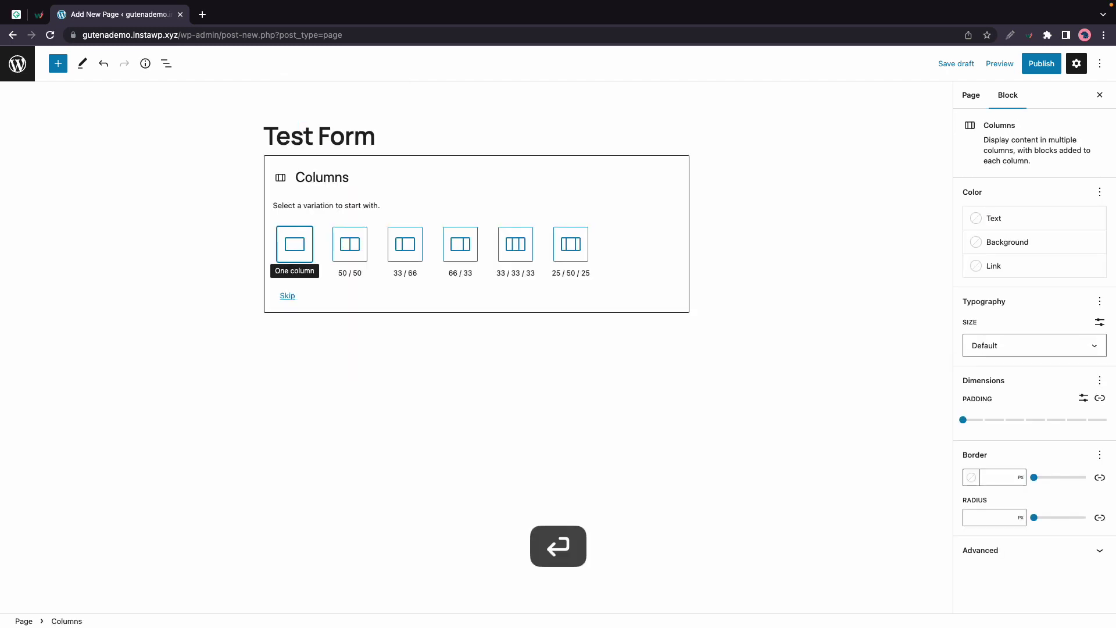
left_click(280, 243)
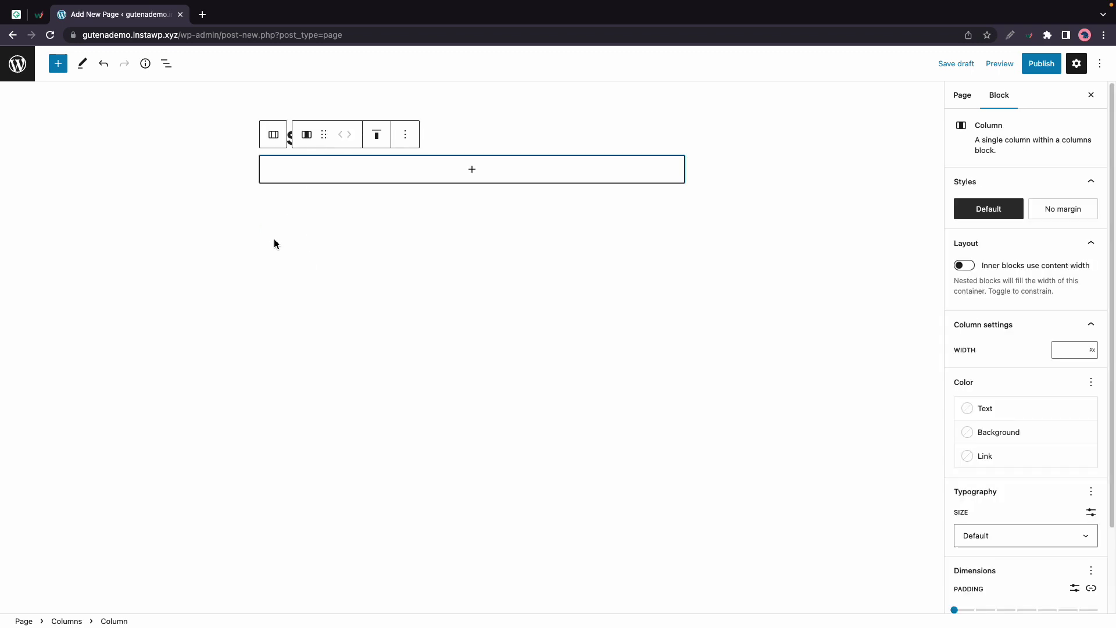
left_click(472, 170)
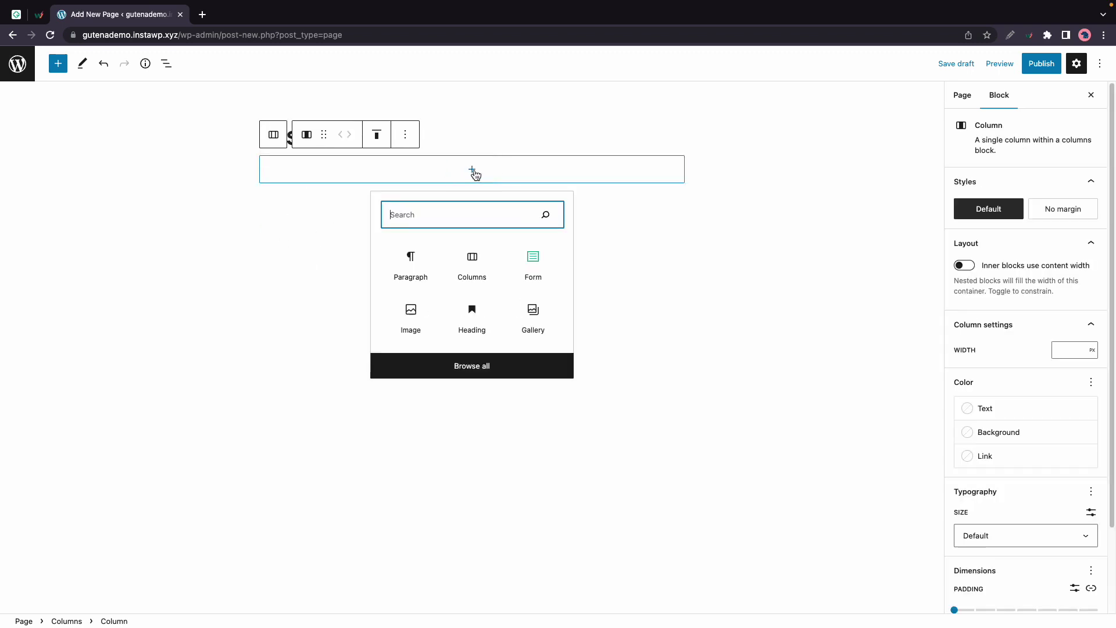
left_click(531, 257)
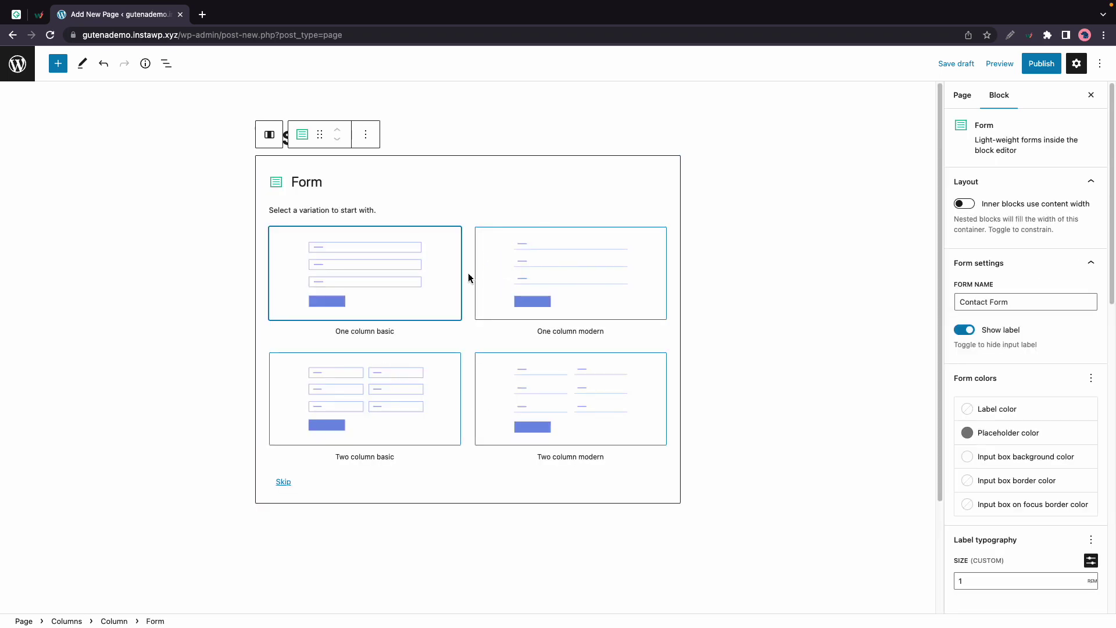
Step: Apply the One column basic form layout and select the Form block in List View
left_click(406, 277)
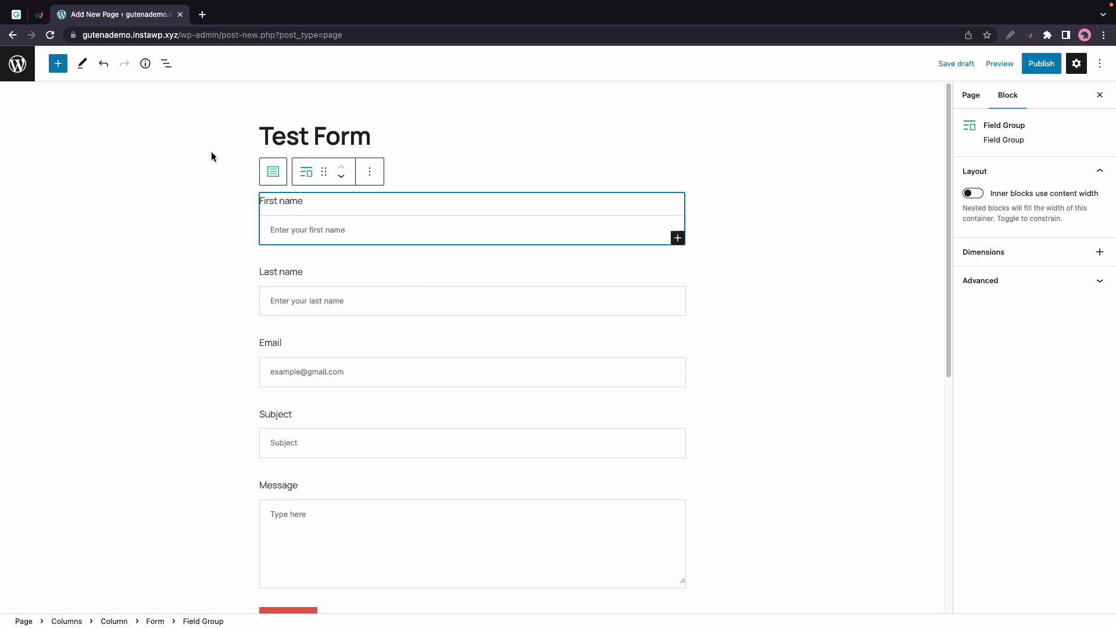
left_click(166, 65)
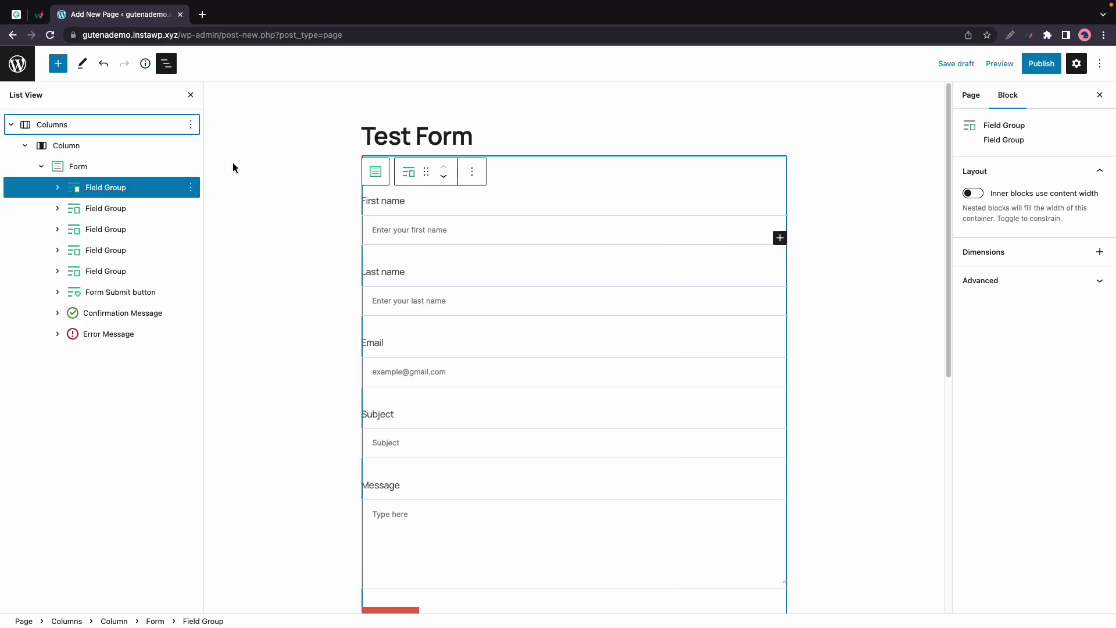
scroll(232, 168, "down", 1)
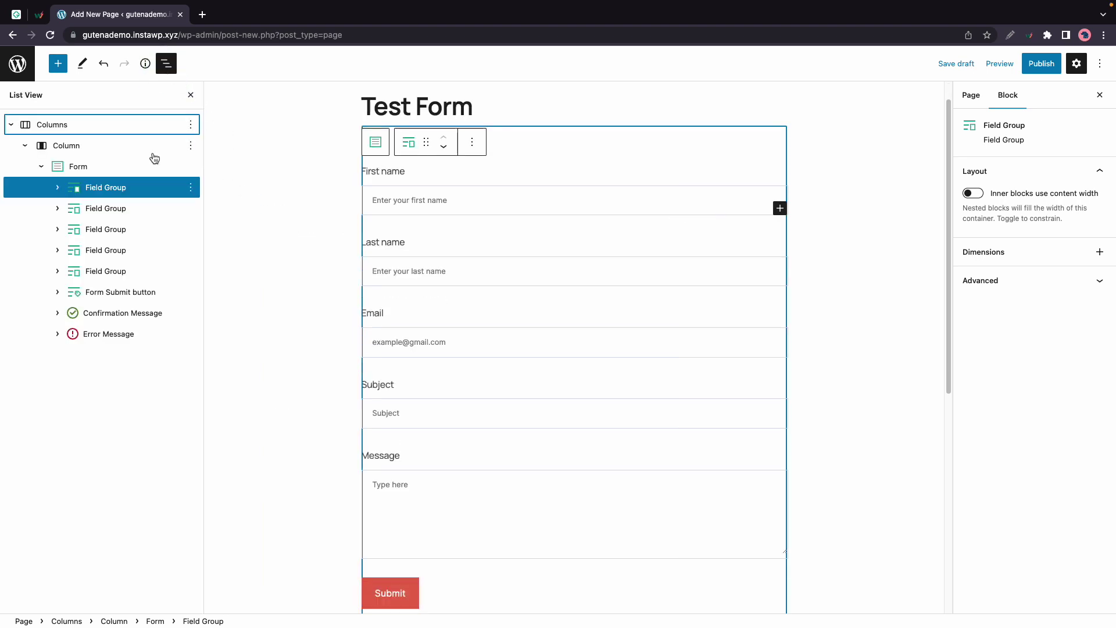
left_click(96, 169)
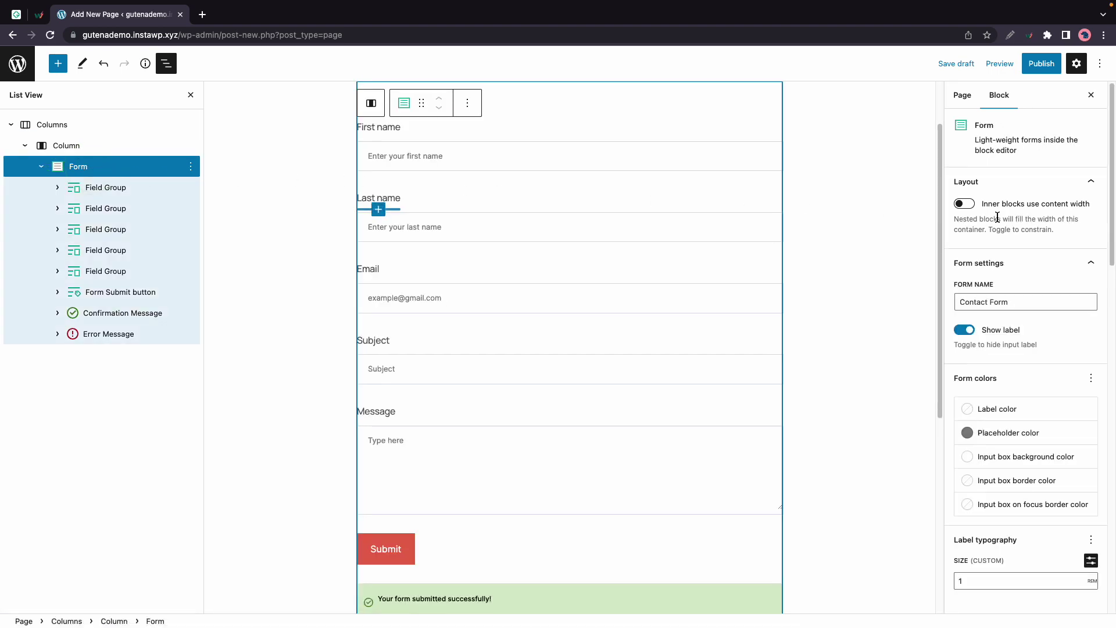
Step: Inspect the First name field group's label, input and error message in List View
left_click(103, 191)
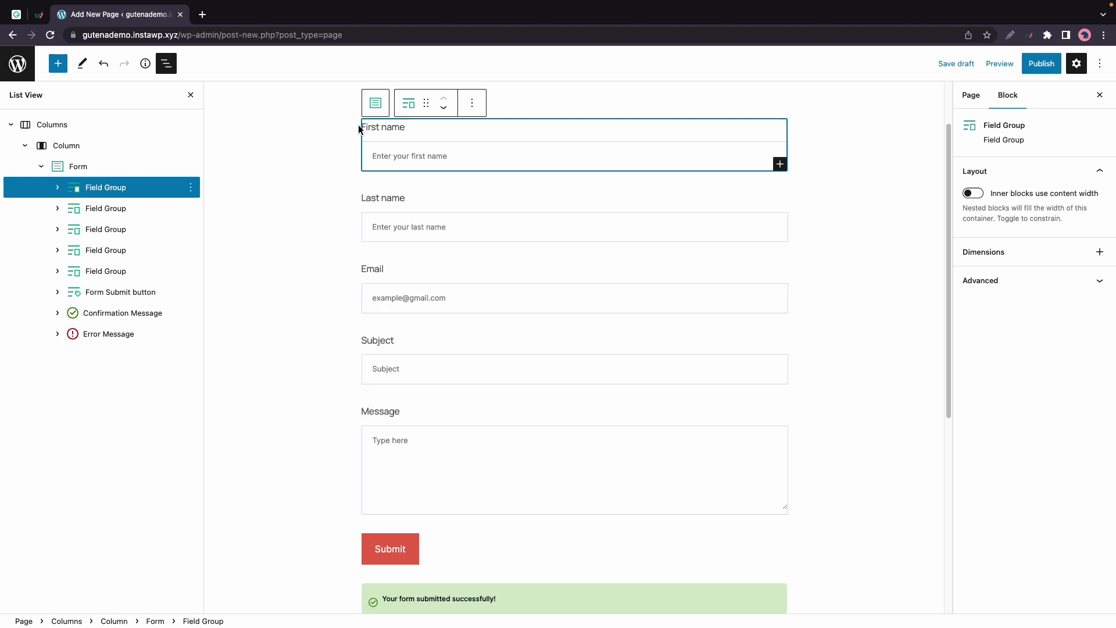
left_click(58, 187)
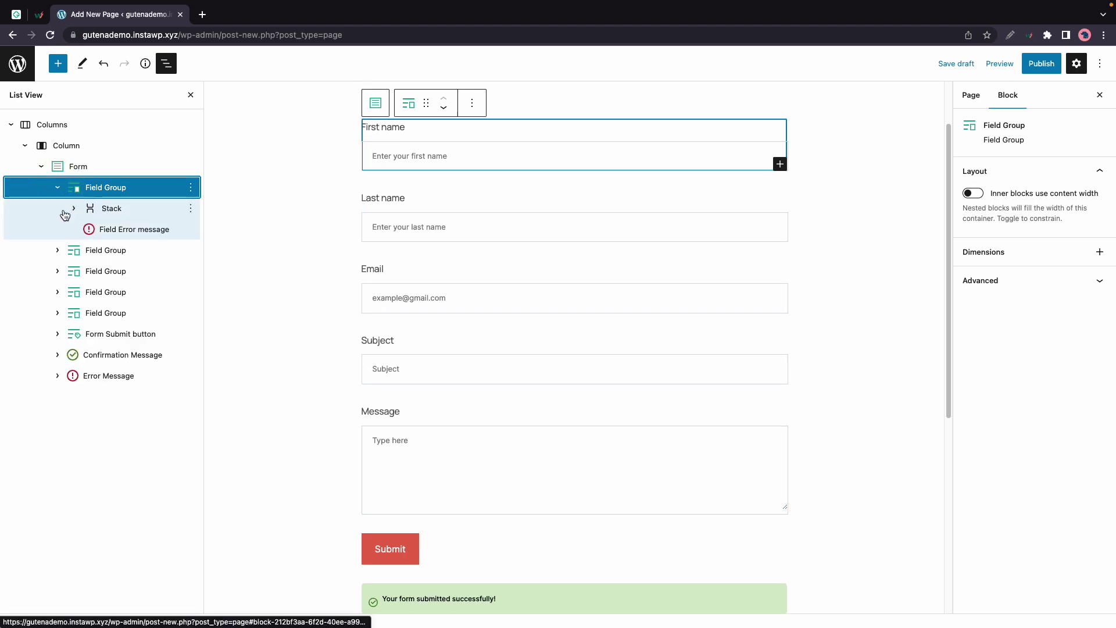
left_click(73, 208)
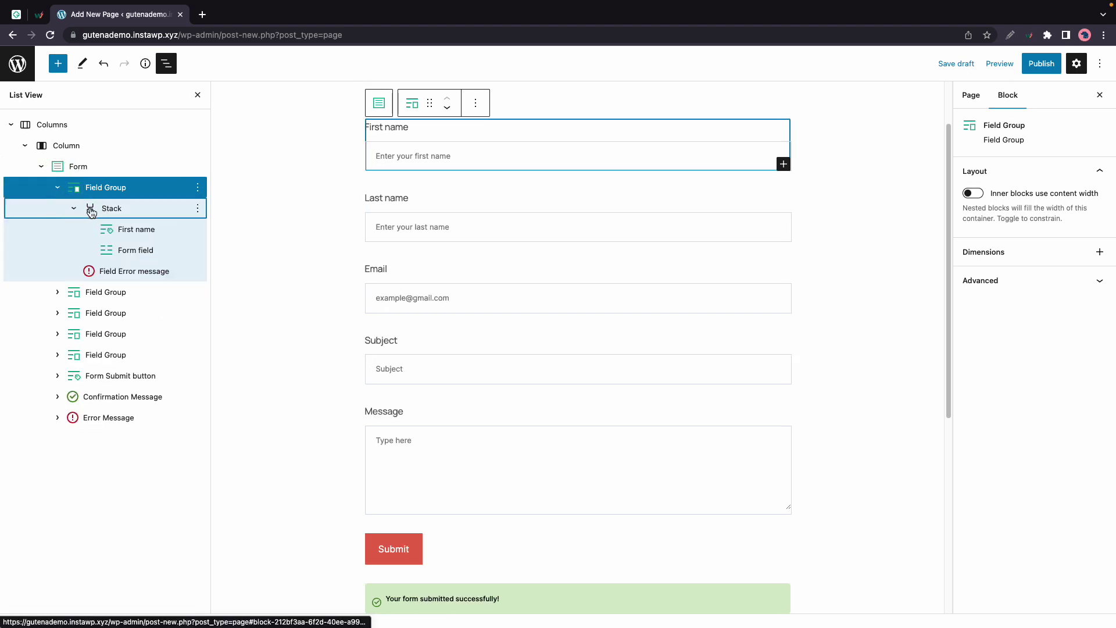
left_click(124, 236)
left_click(146, 257)
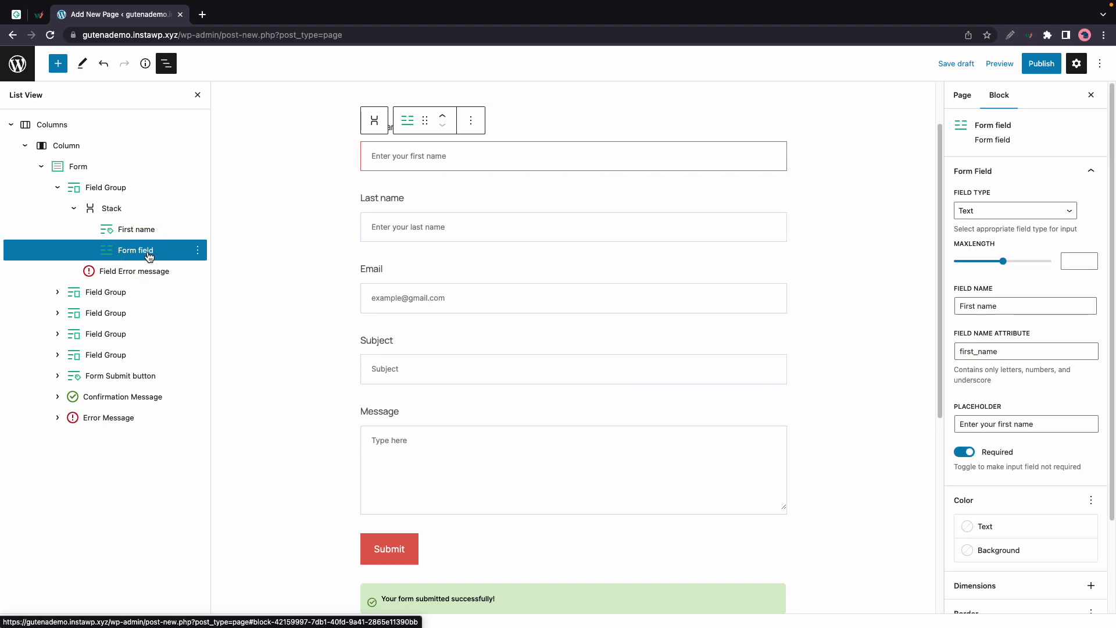
left_click(140, 272)
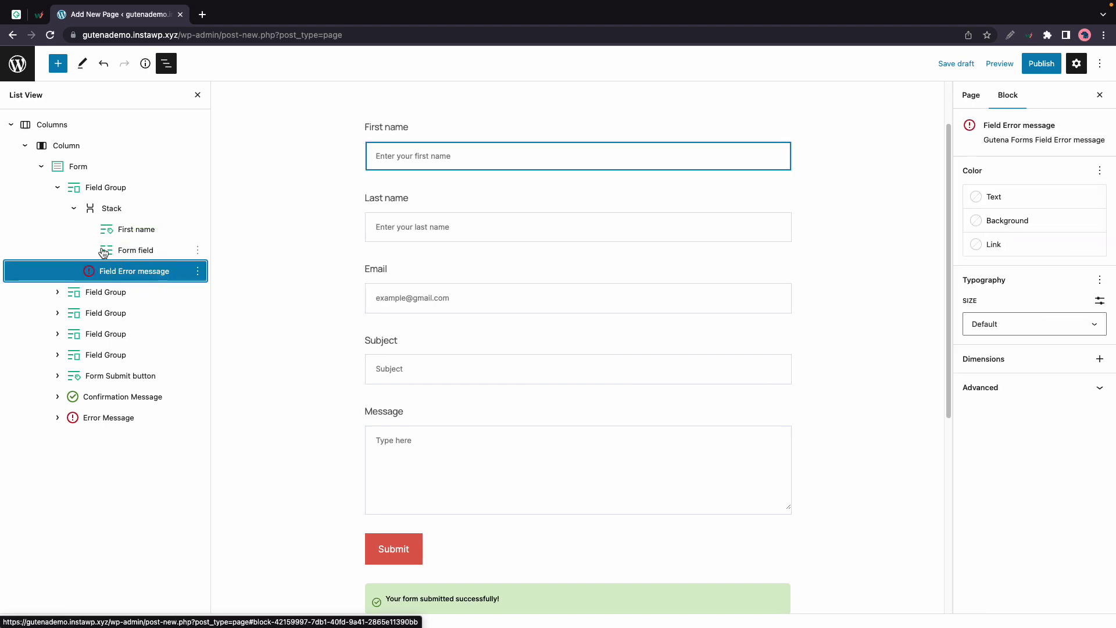
left_click(57, 188)
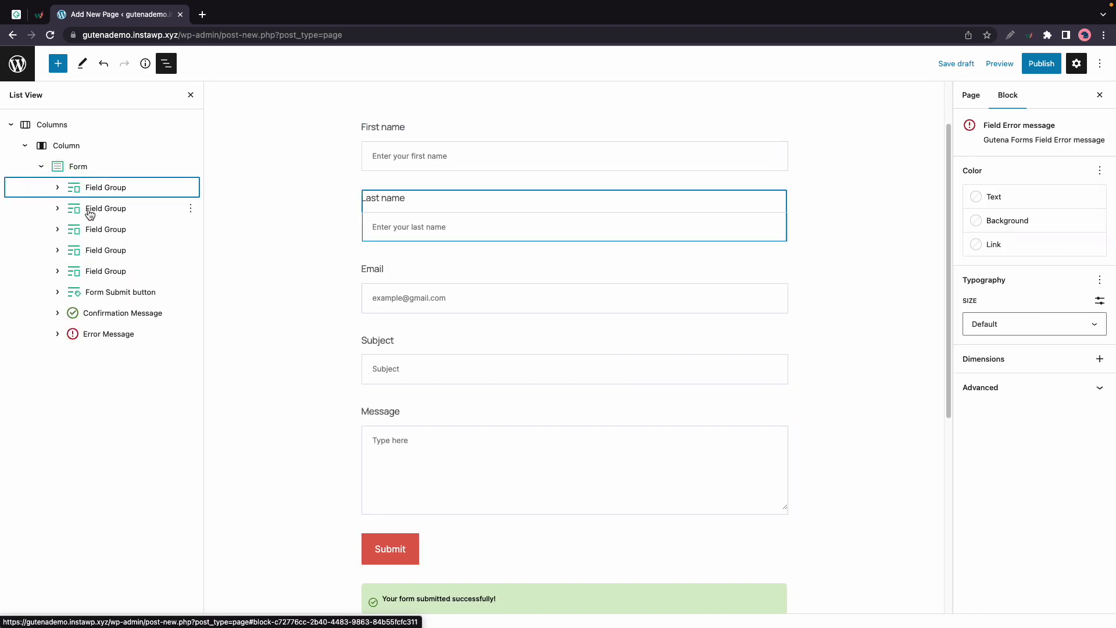
Step: Expand the Form Submit button block and select the Submit button inside it
left_click(82, 297)
left_click(57, 292)
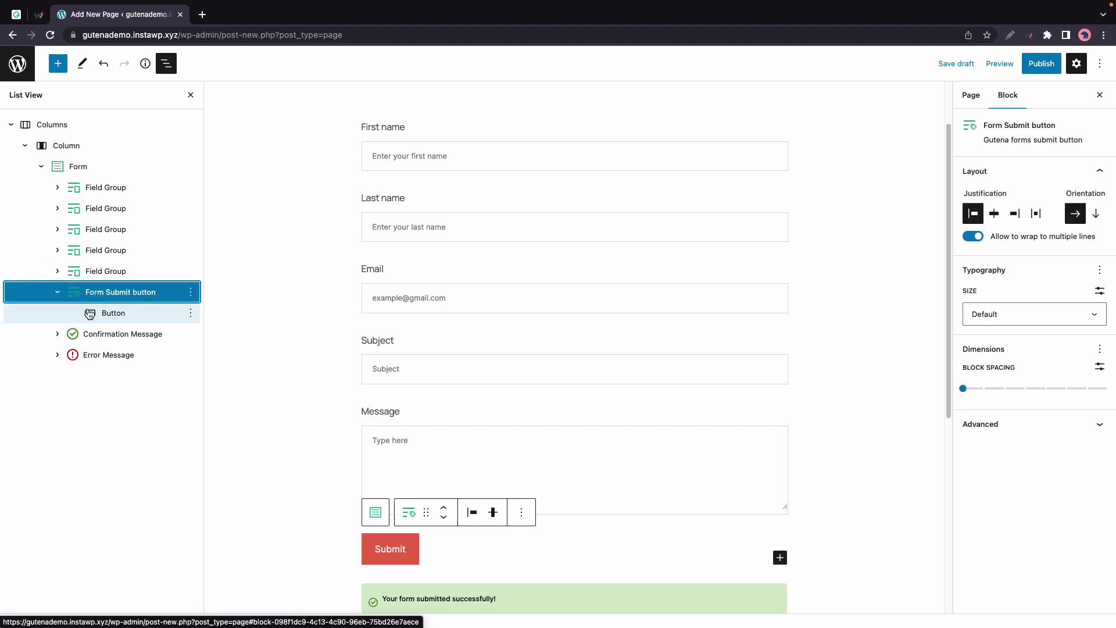
left_click(89, 314)
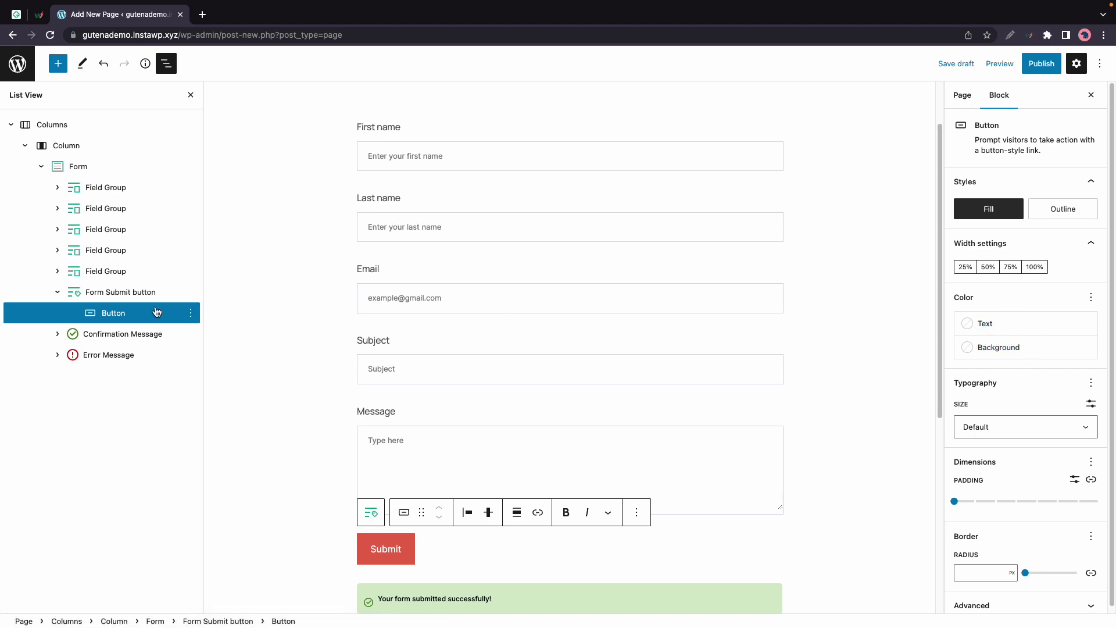
left_click(137, 295)
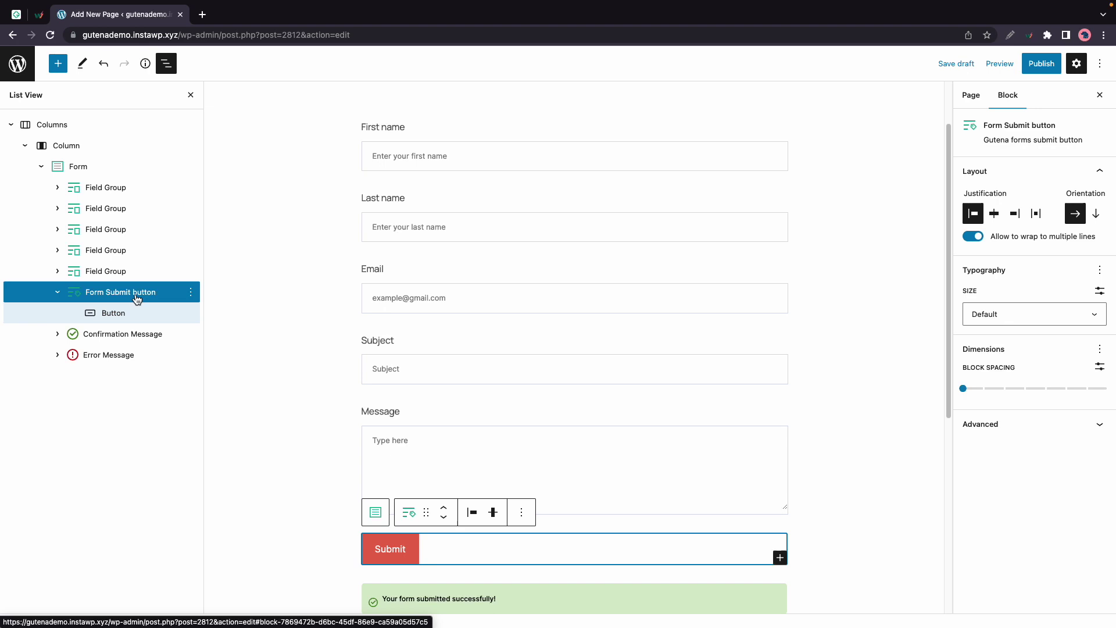
Step: Expand the Confirmation Message block and its inner Row, then collapse it again
left_click(126, 339)
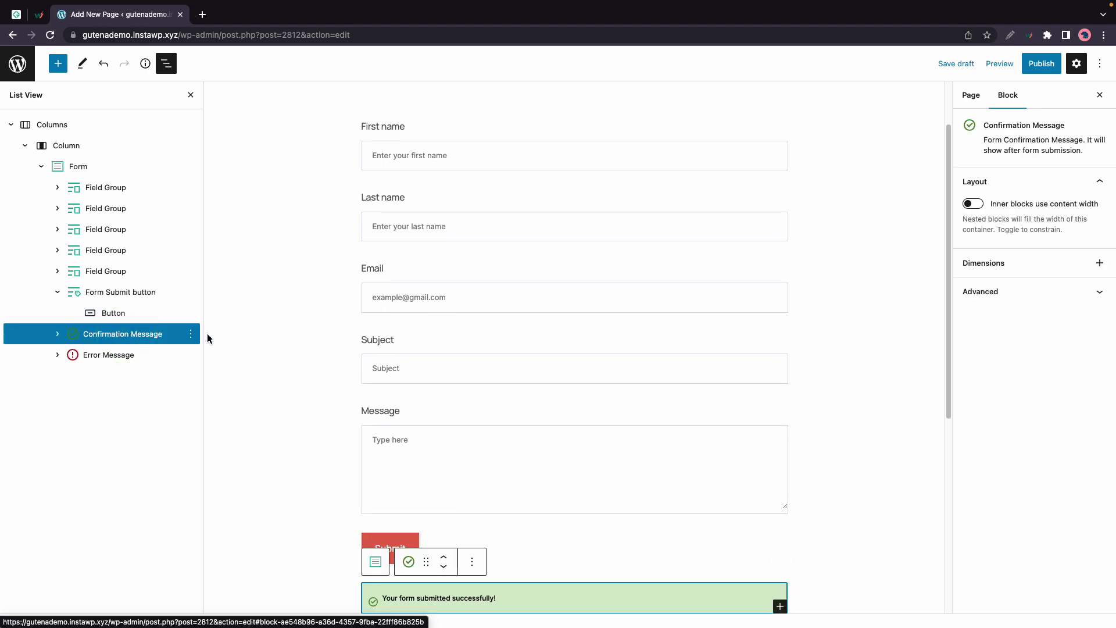
scroll(455, 414, "down", 5)
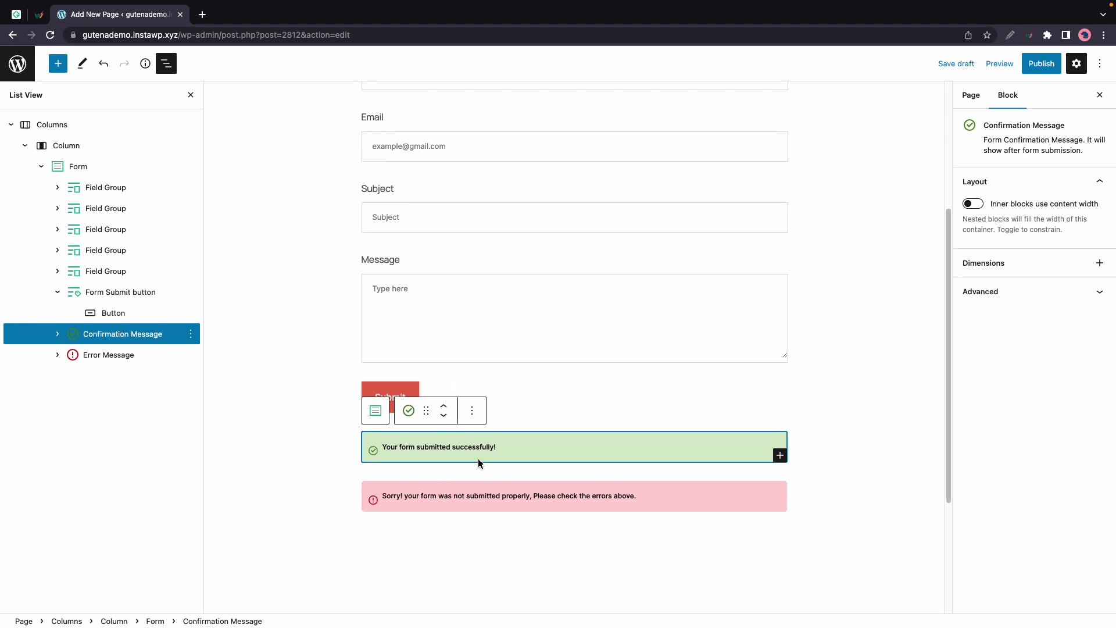
left_click(58, 334)
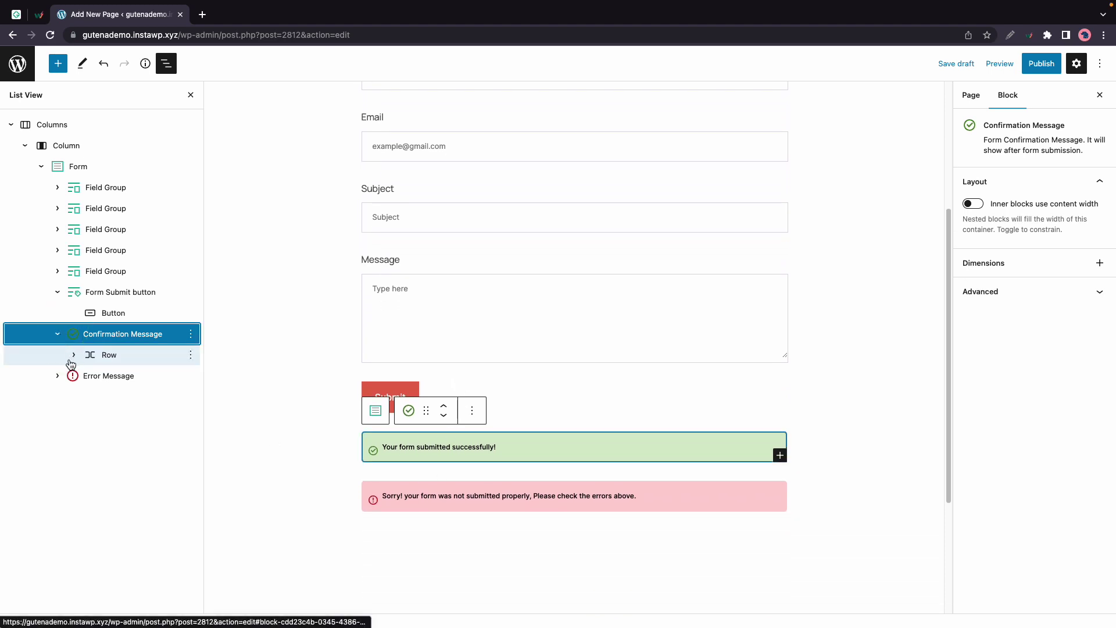
left_click(72, 355)
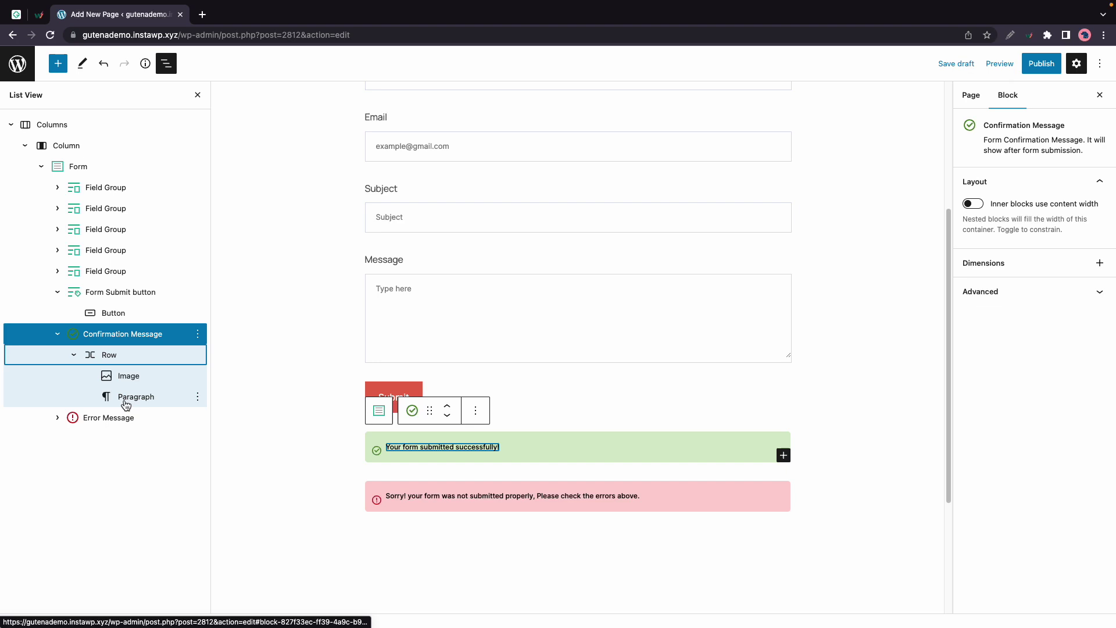
left_click(58, 333)
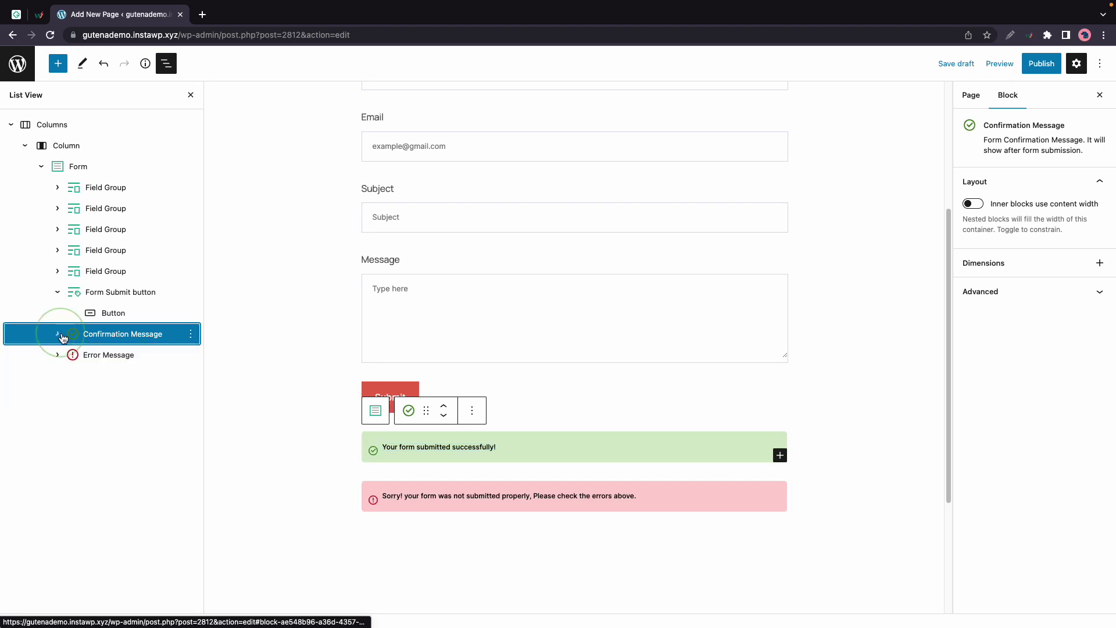
Step: Select the Error Message block and collapse the Form Submit button rows
left_click(95, 361)
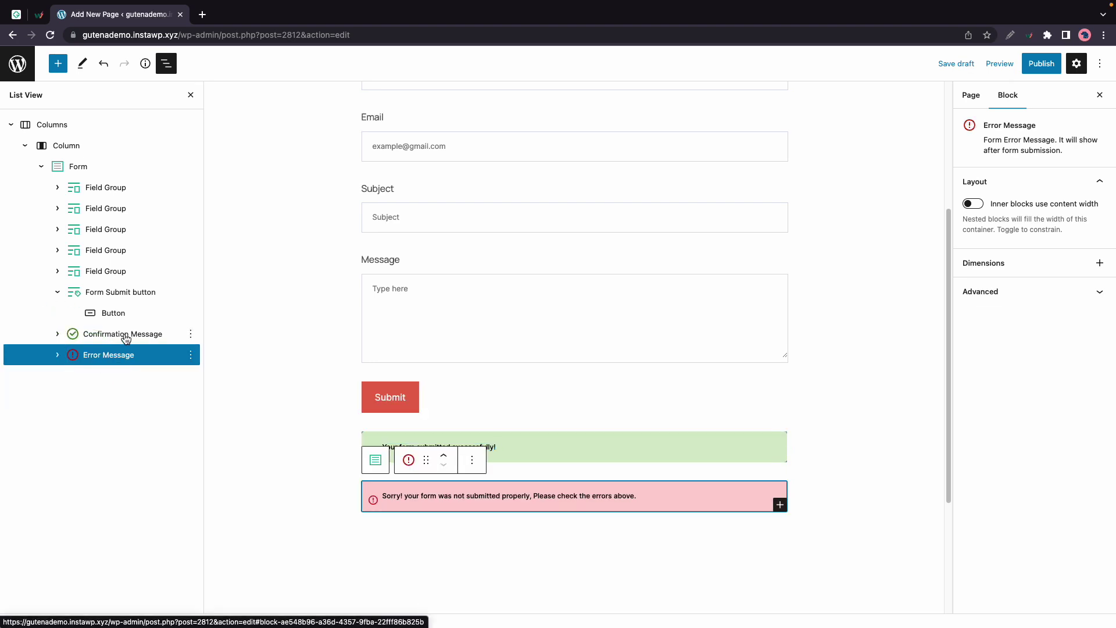
left_click(58, 292)
scroll(228, 302, "up", 3)
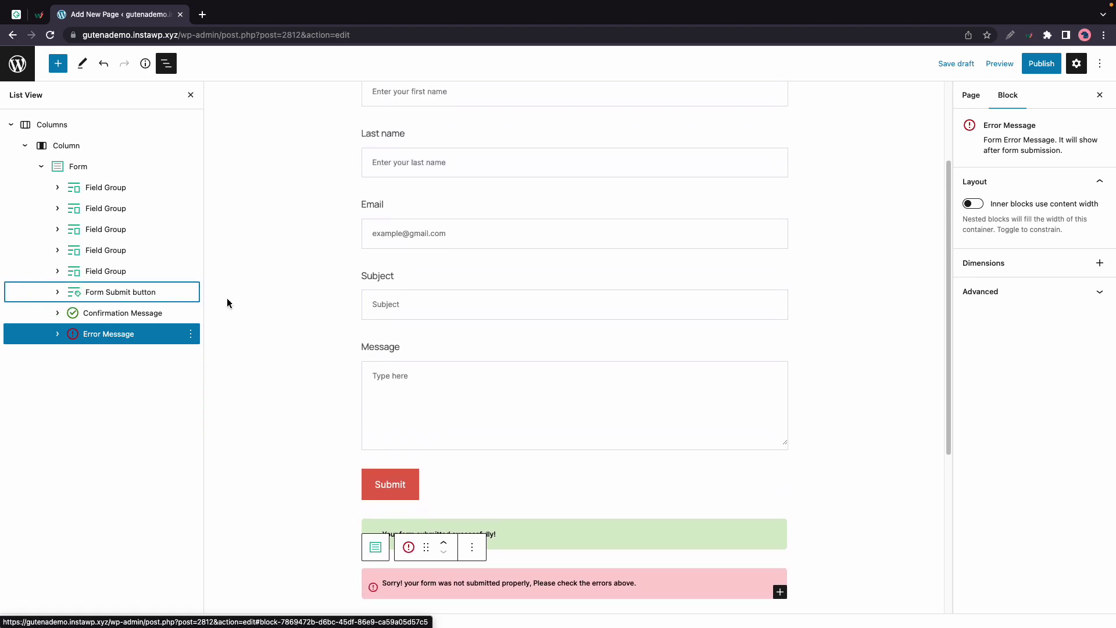
scroll(227, 303, "up", 2)
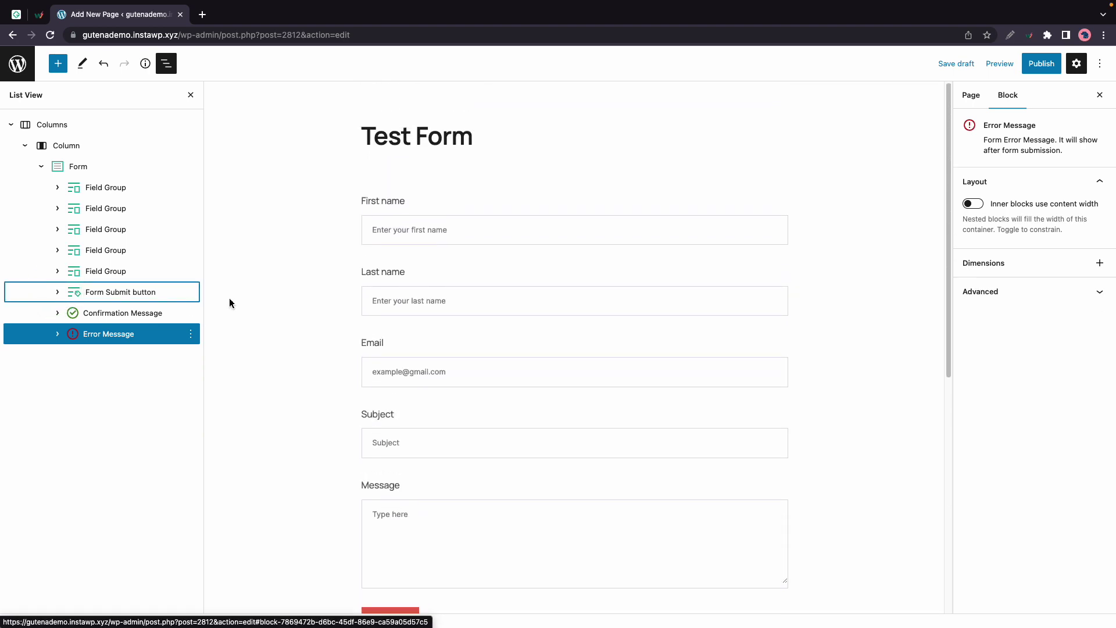
Step: Rename the First name label to 'Full Name'
left_click(388, 201)
left_click(411, 204)
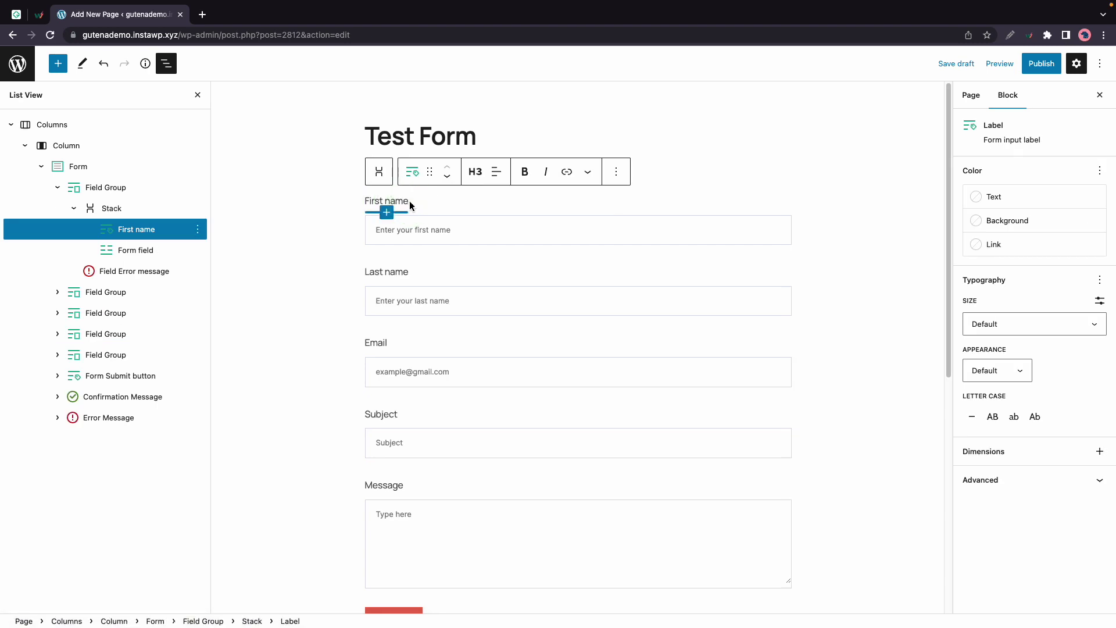
key("super+a")
type("Full Name")
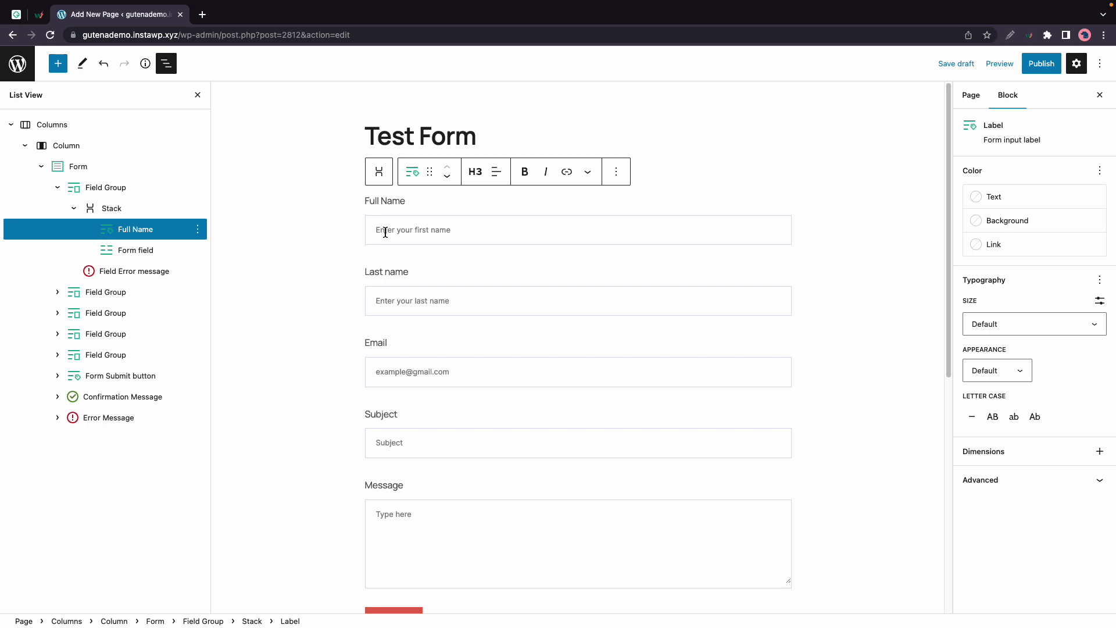
Step: Set the field name attribute to full_name and placeholder to 'Enter your full name'
left_click(489, 233)
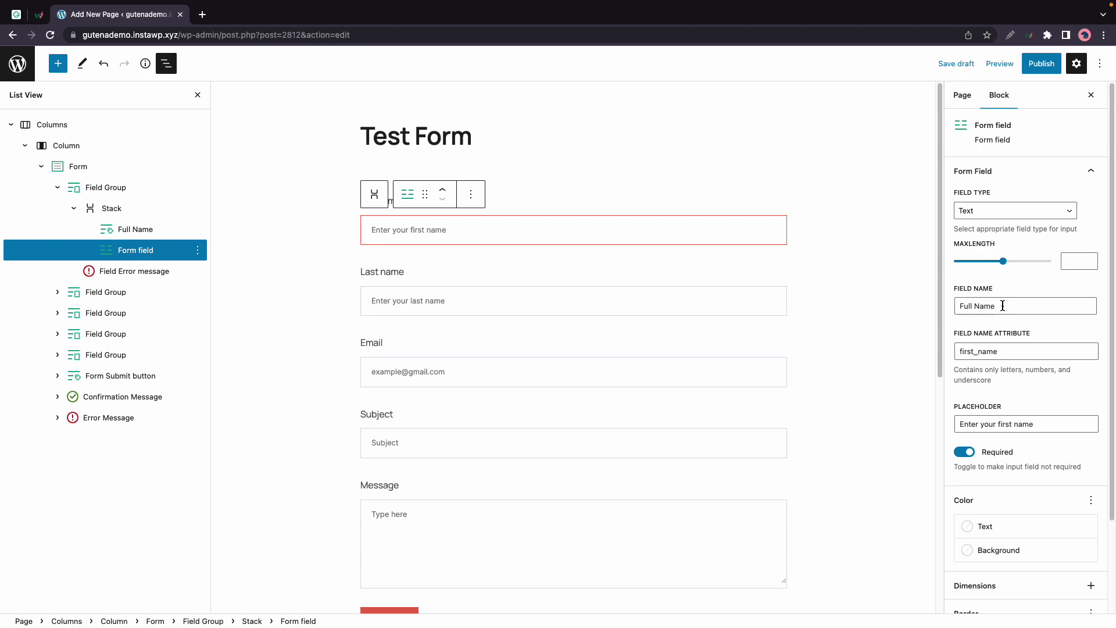
left_click(998, 350)
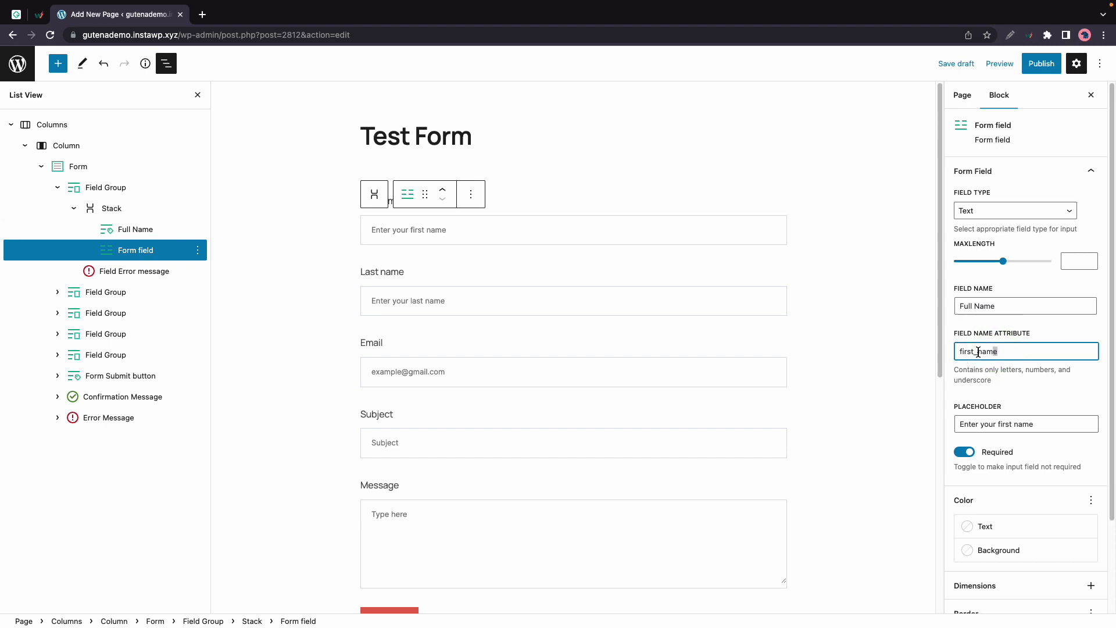
left_click(976, 351)
key("BackSpace")
key("BackSpace")
left_click_drag(1046, 428, 999, 428)
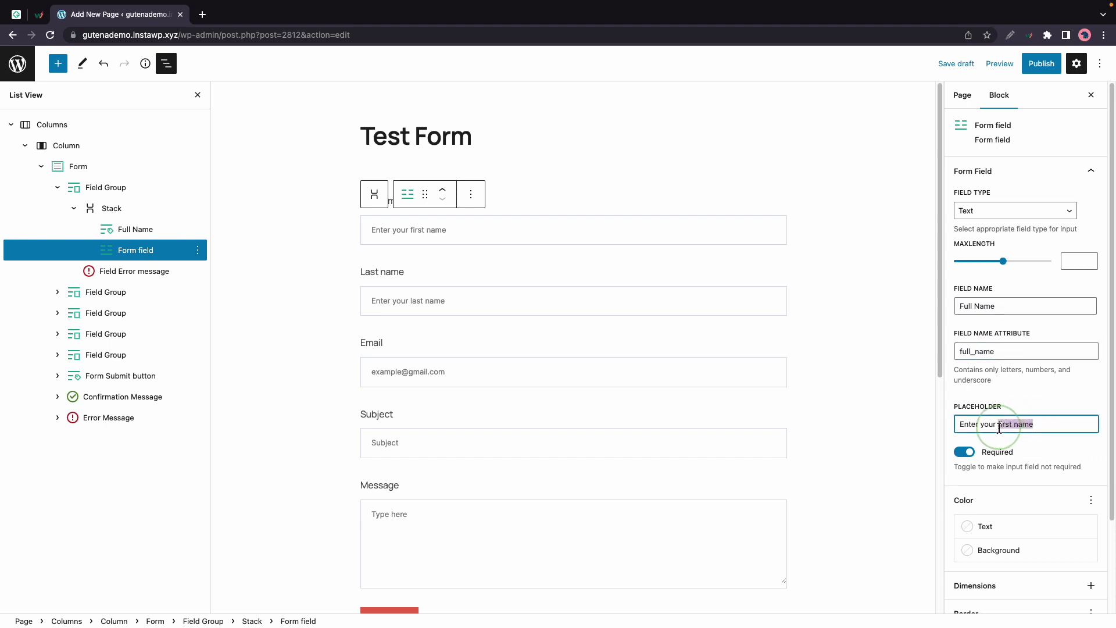
type("full nam")
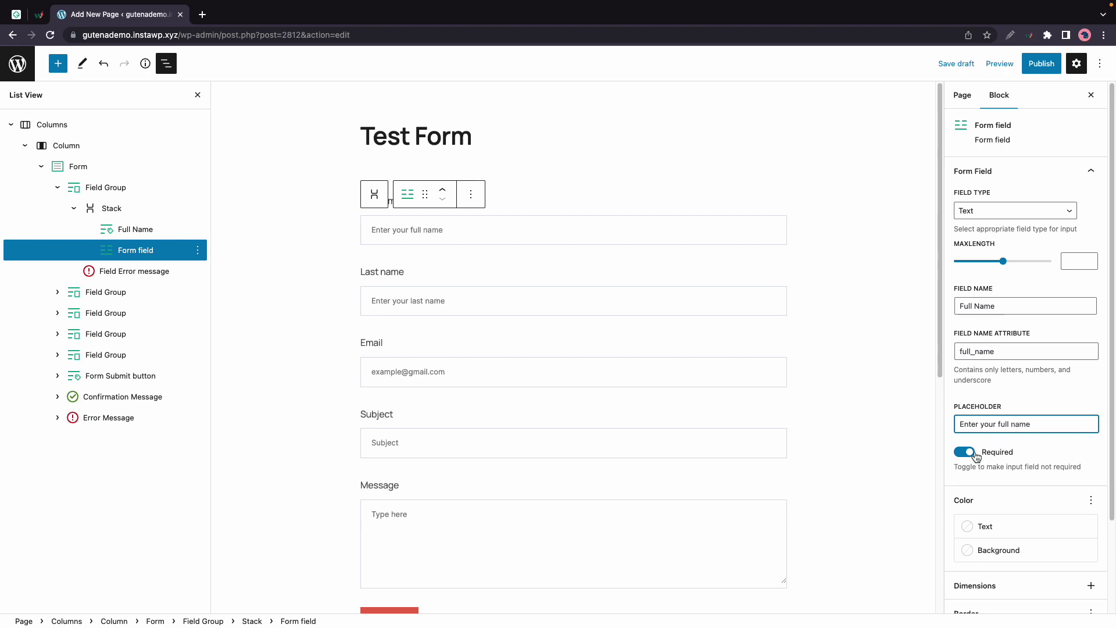
scroll(990, 451, "down", 3)
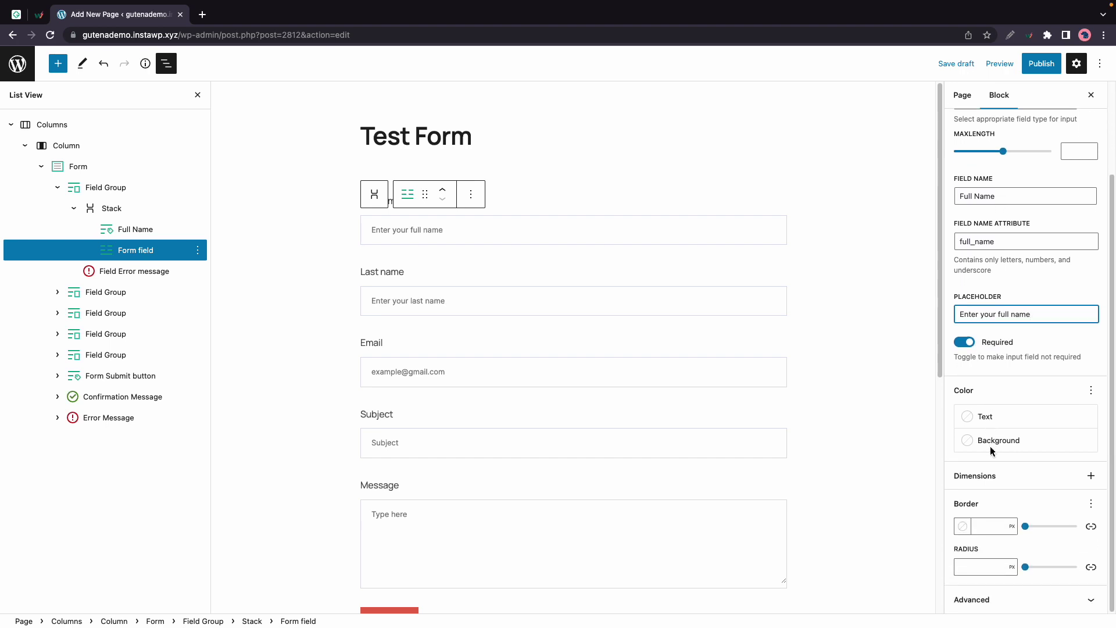
scroll(987, 476, "up", 3)
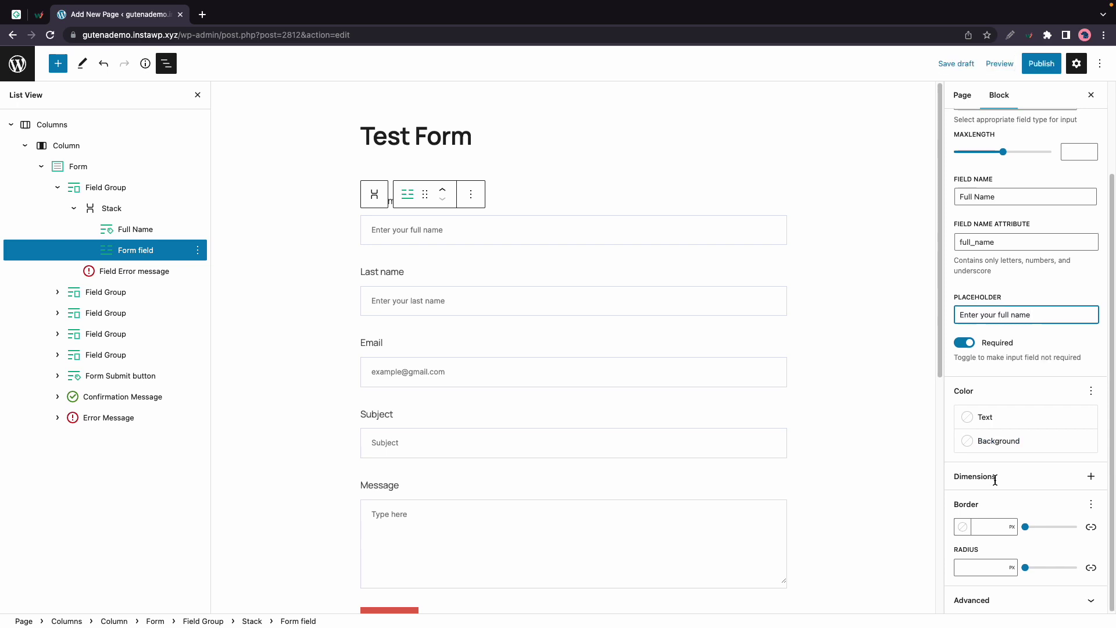
Step: Remove the Last name field from the form
left_click(429, 267)
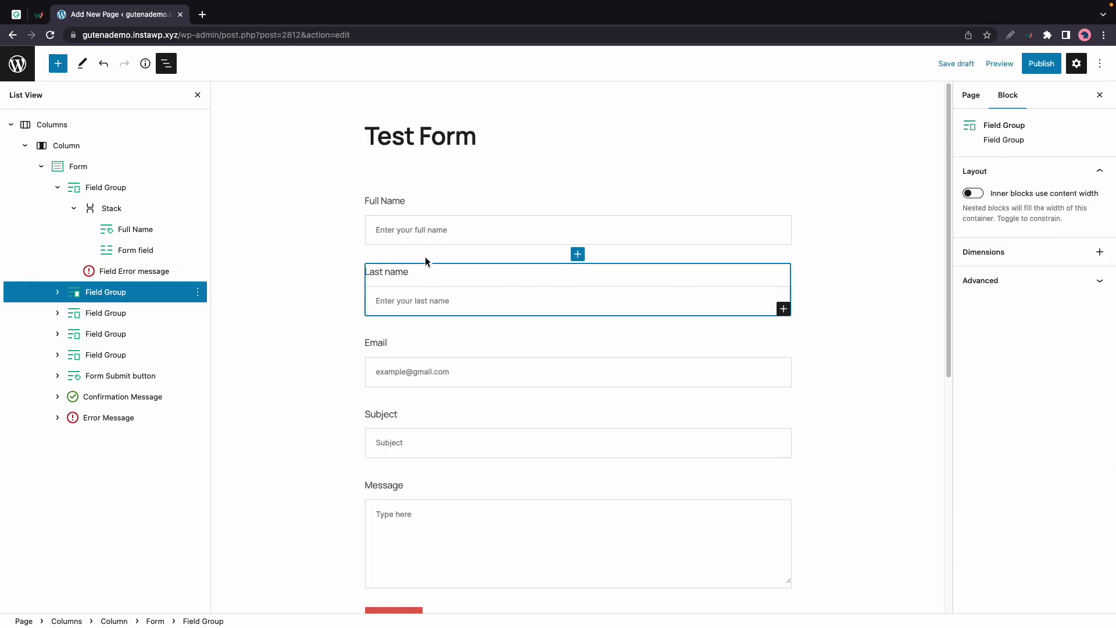
left_click(385, 283)
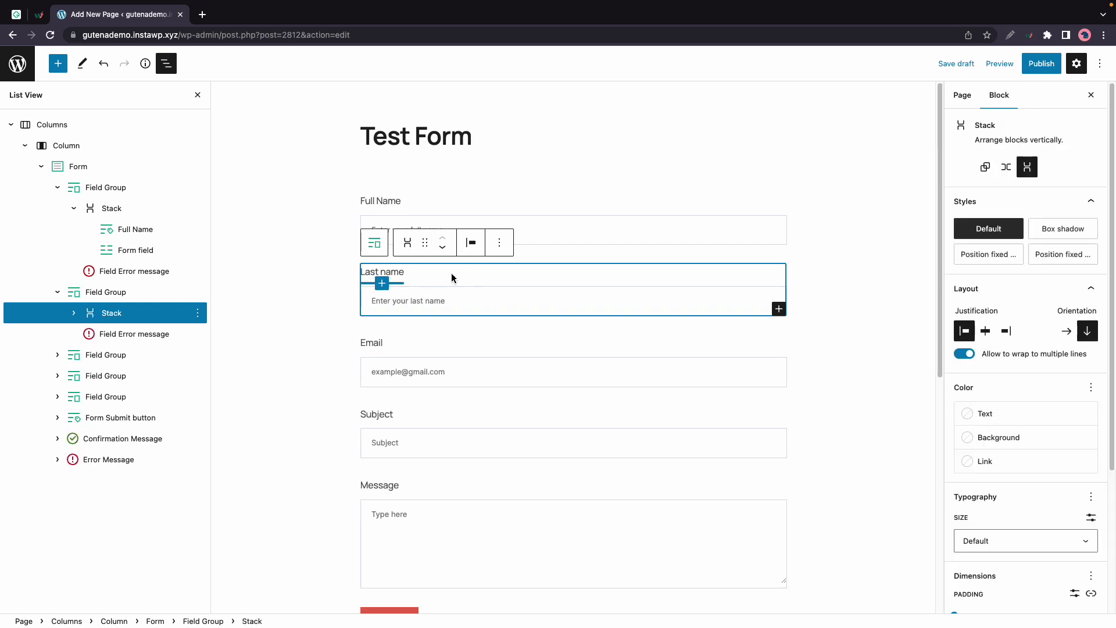
left_click(499, 242)
left_click(524, 502)
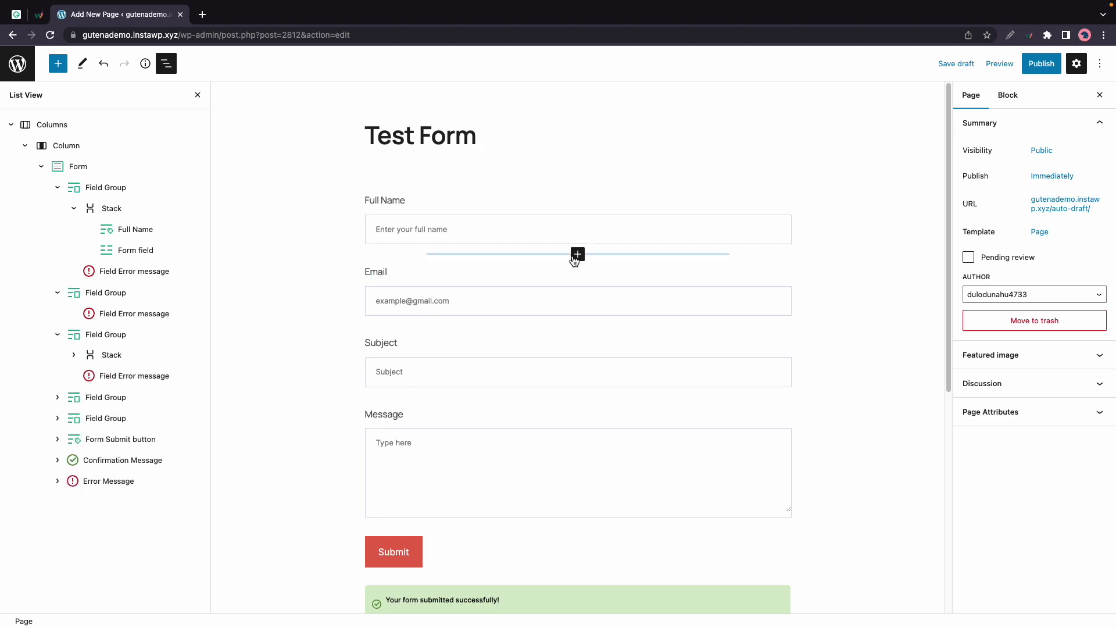
Step: Insert a new Field Group below Full Name labelled 'Phone Number'
left_click(578, 254)
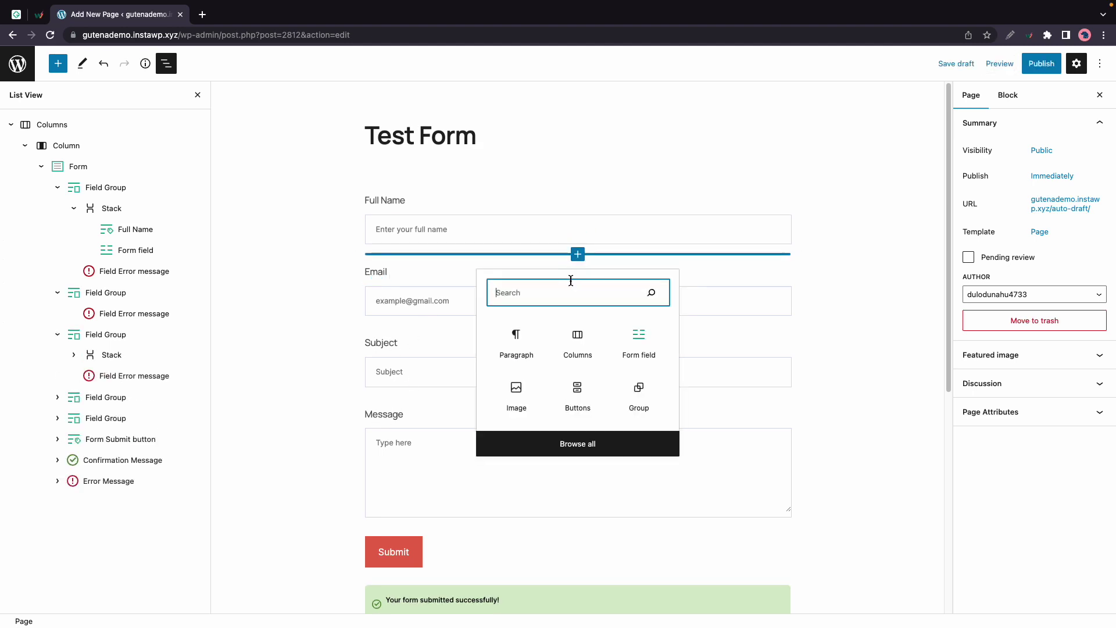
type("fiel")
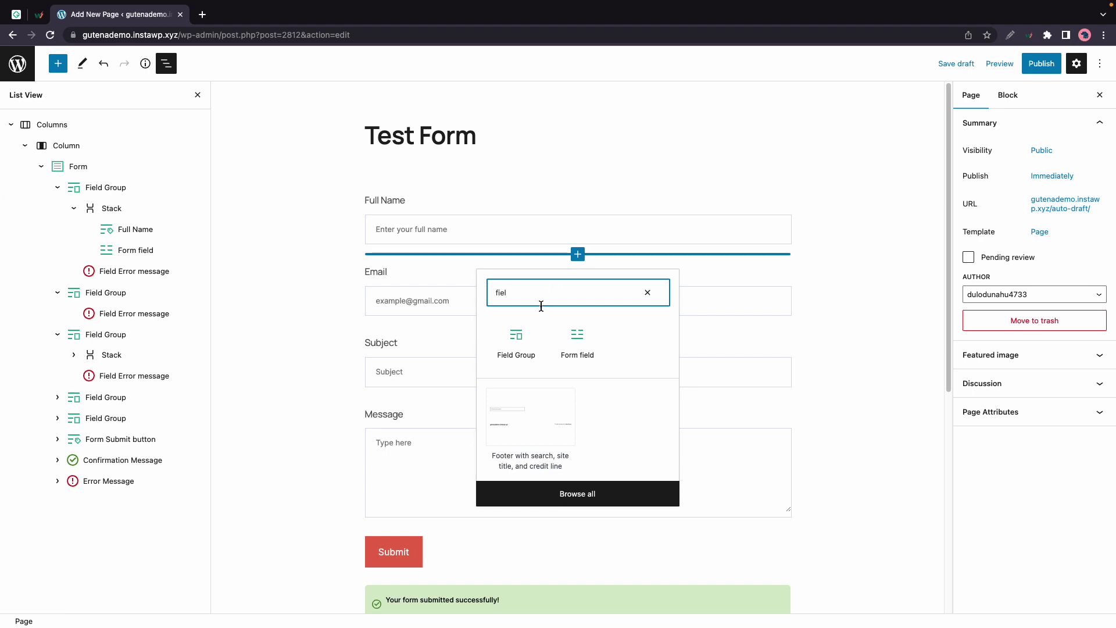
left_click(517, 342)
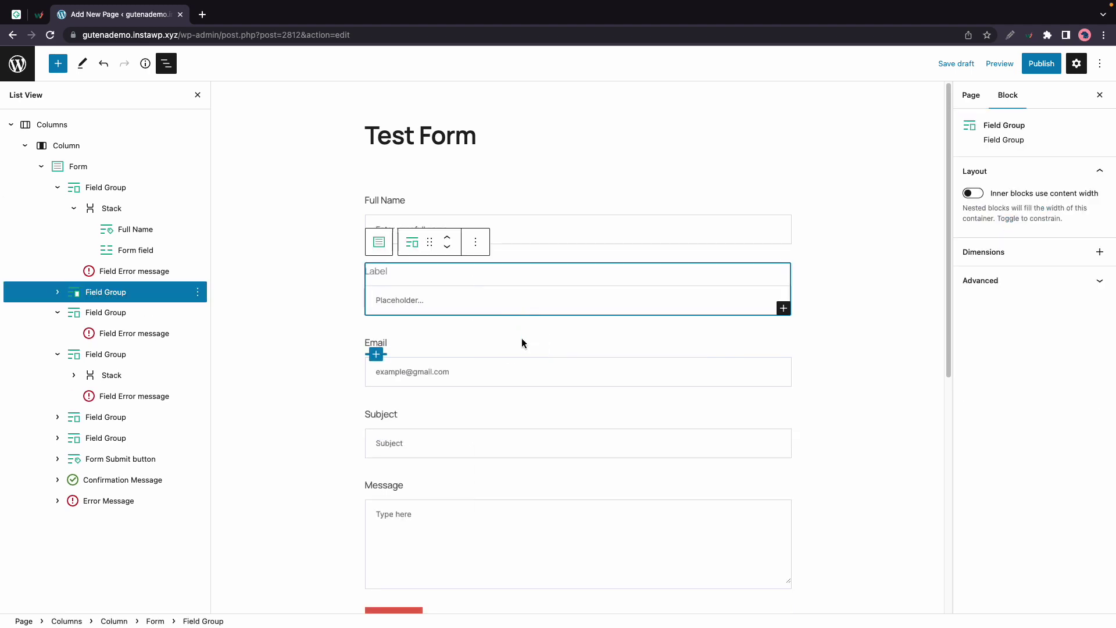
left_click(383, 275)
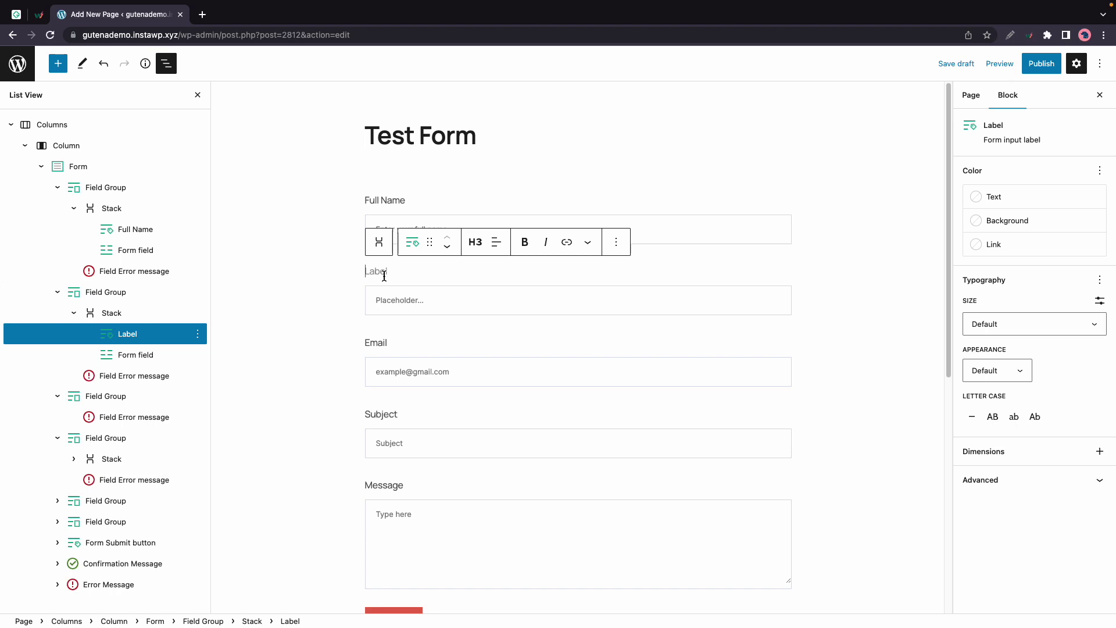
type("Phone Number")
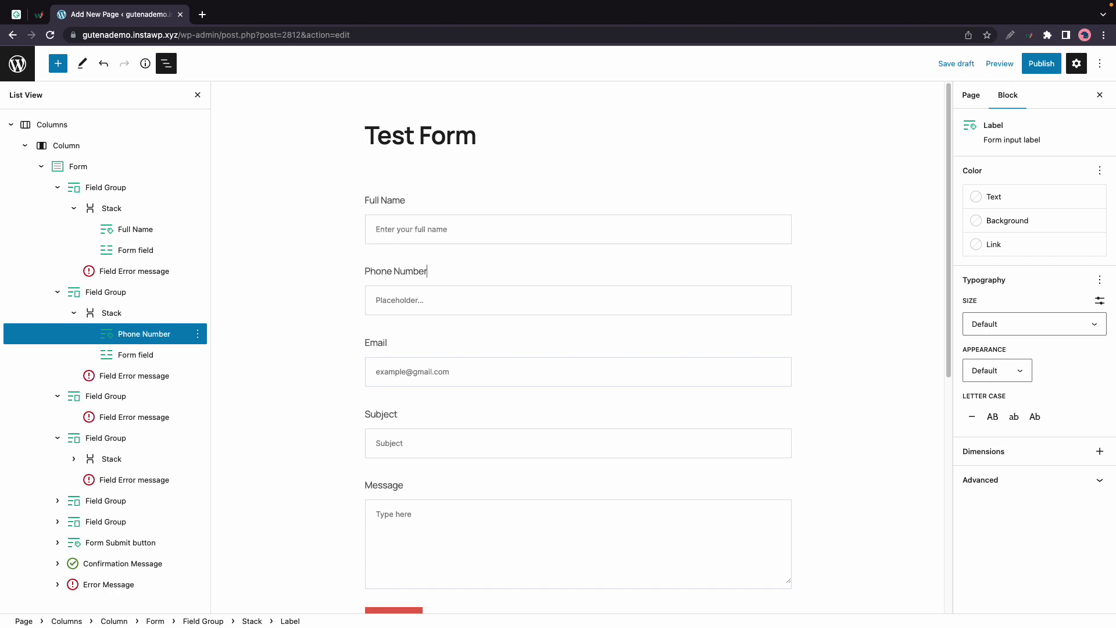
Step: Give the Phone Number input placeholder 'Please enter your phone number', keeping type Text
left_click(416, 300)
left_click(998, 423)
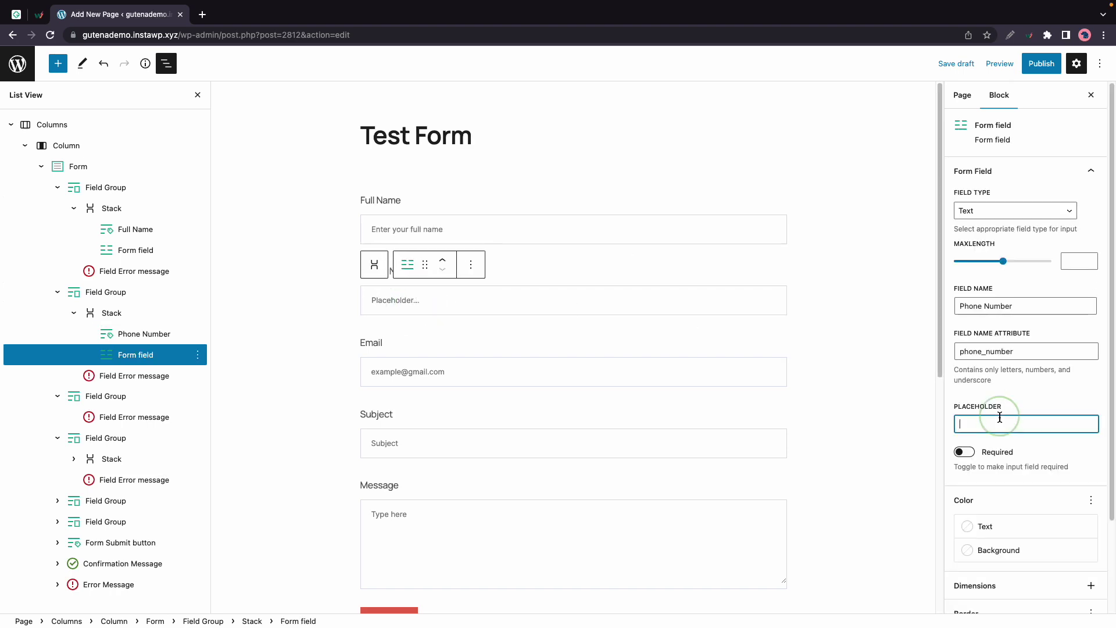
type("Please enter your phone number")
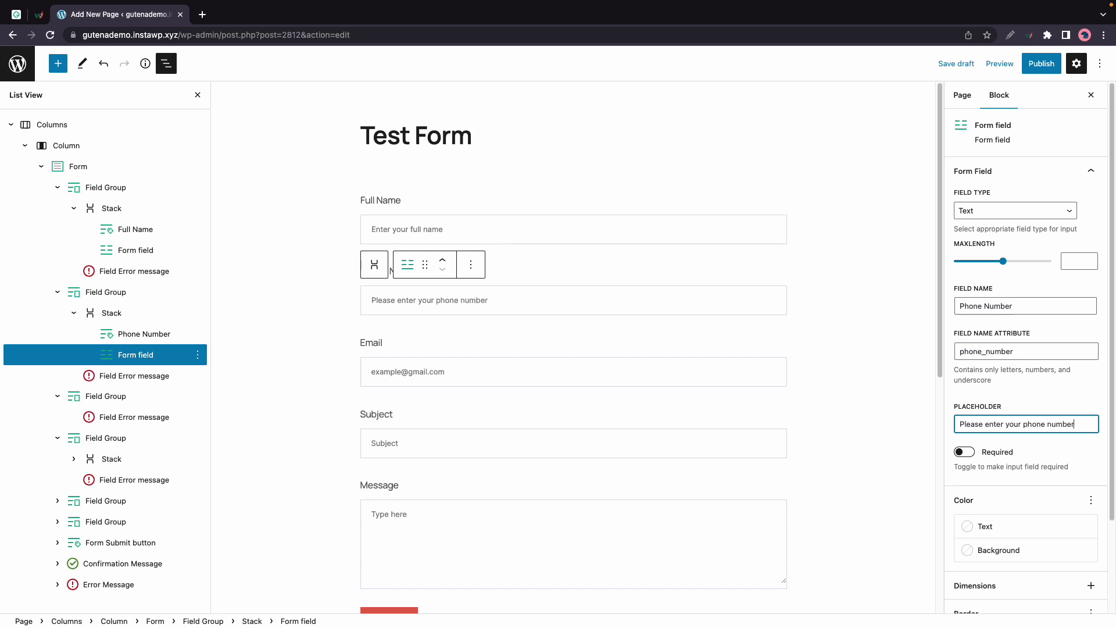
left_click(1010, 212)
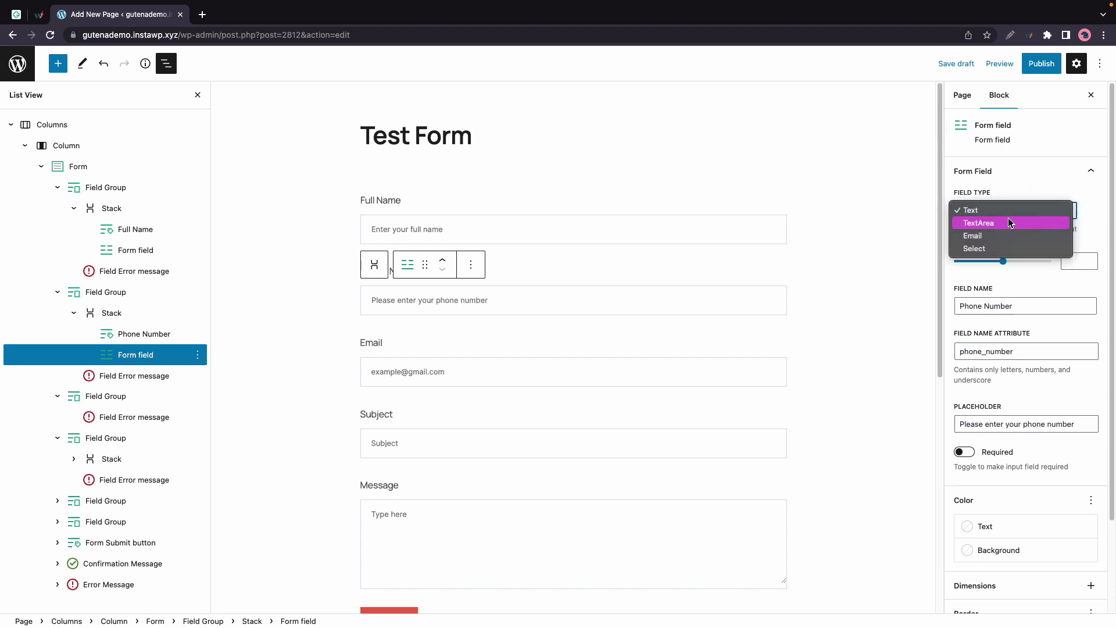
left_click(1028, 195)
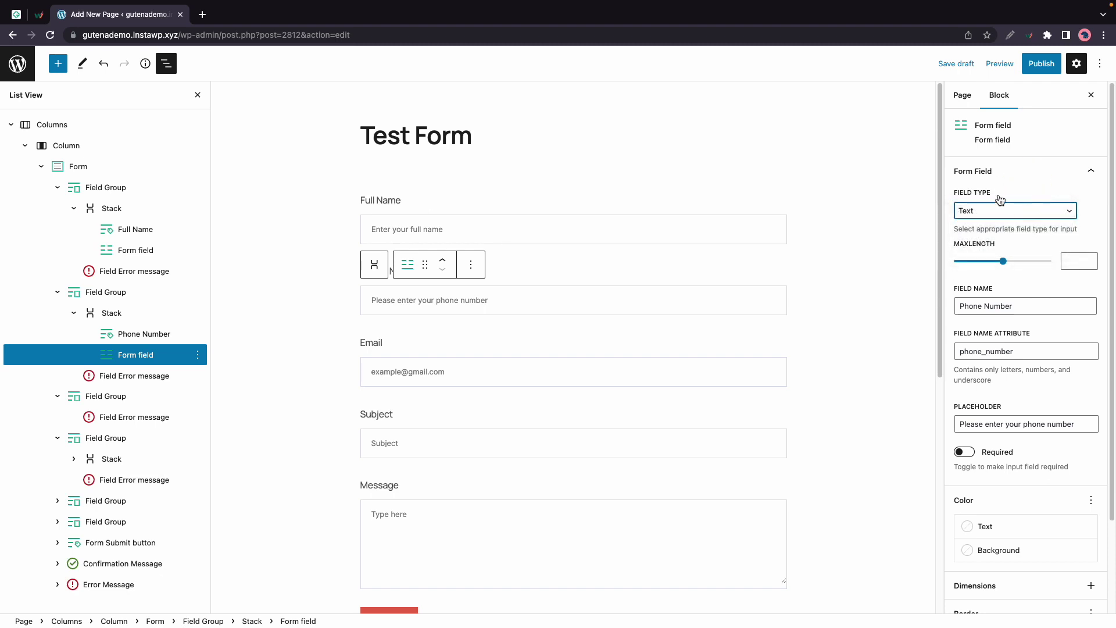
left_click(488, 401)
scroll(488, 406, "down", 5)
Step: Try Submit button widths of 50% and 75%, settling on 25%
left_click(413, 465)
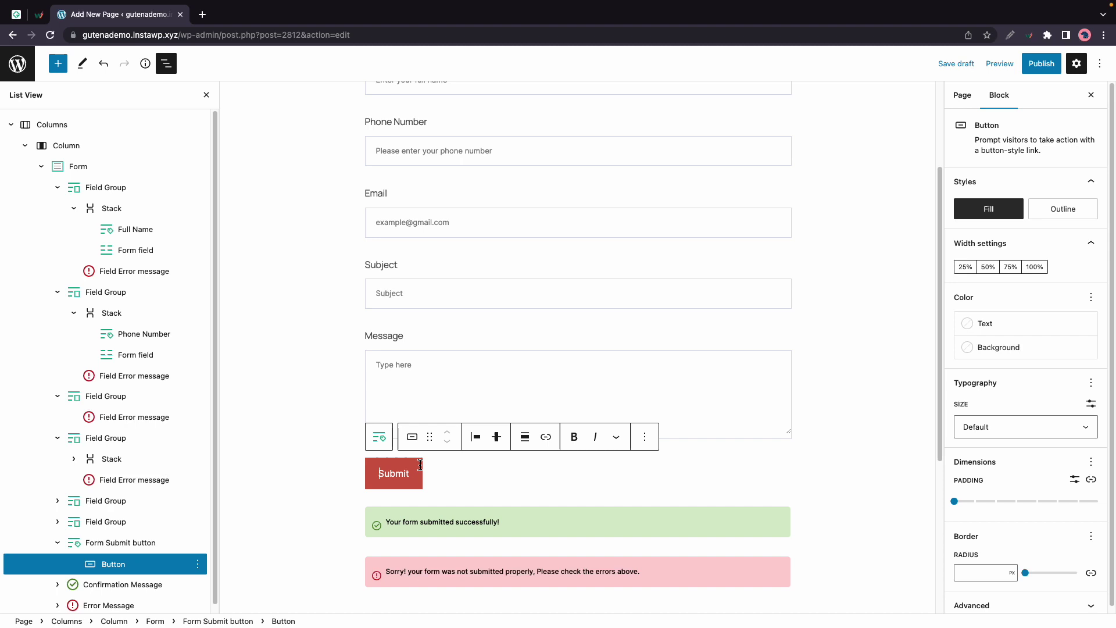
left_click(965, 267)
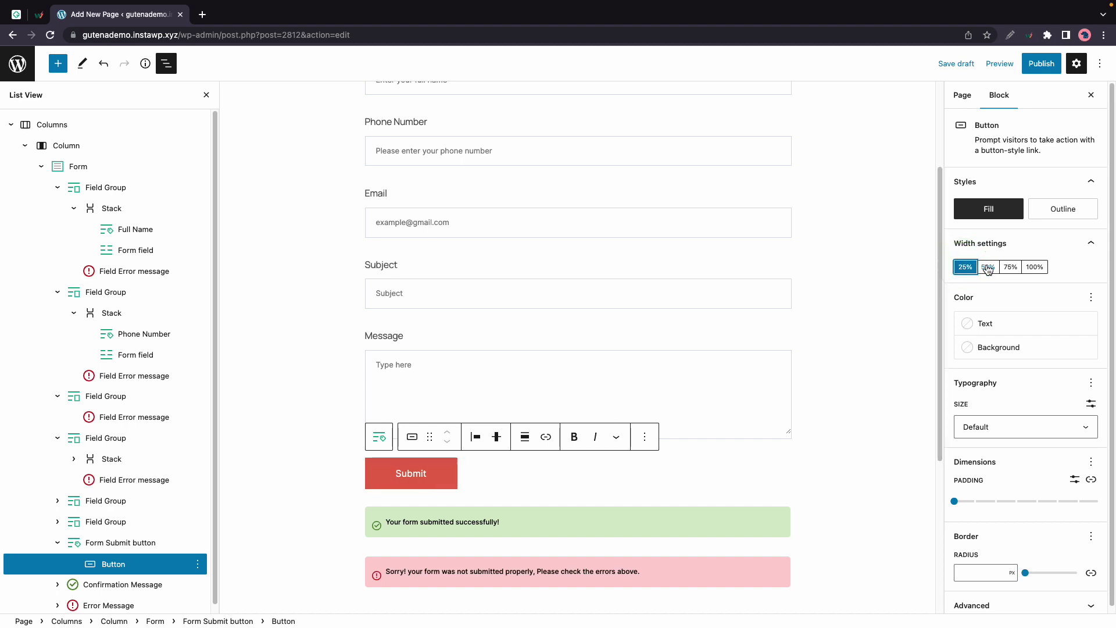
left_click(988, 267)
left_click(1010, 266)
left_click(969, 270)
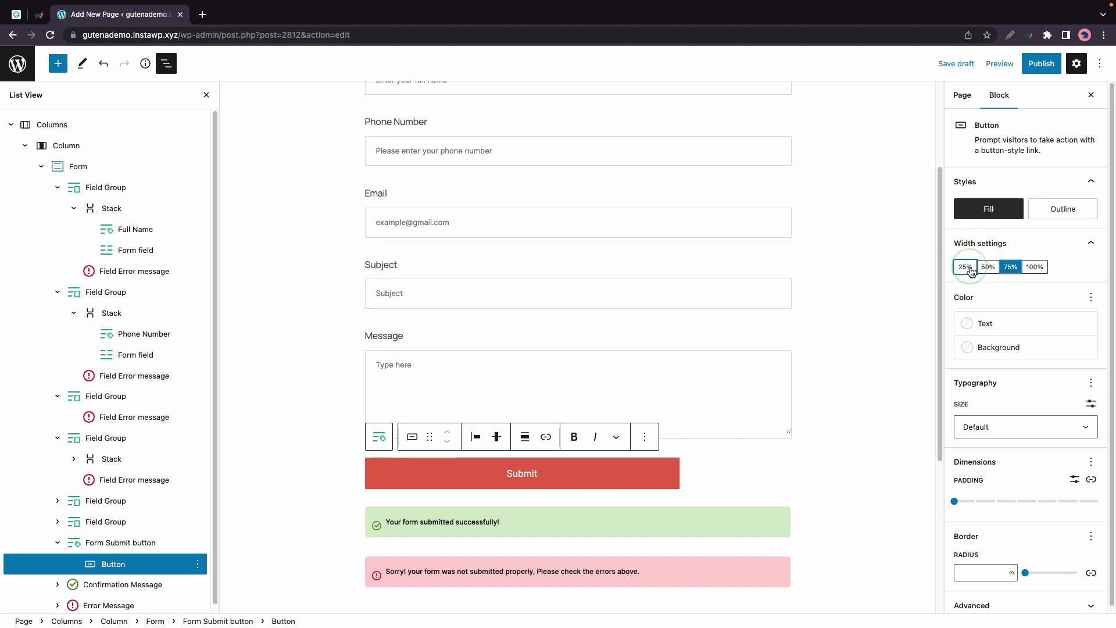
Step: Make the Submit button's background Vivid red
left_click(970, 348)
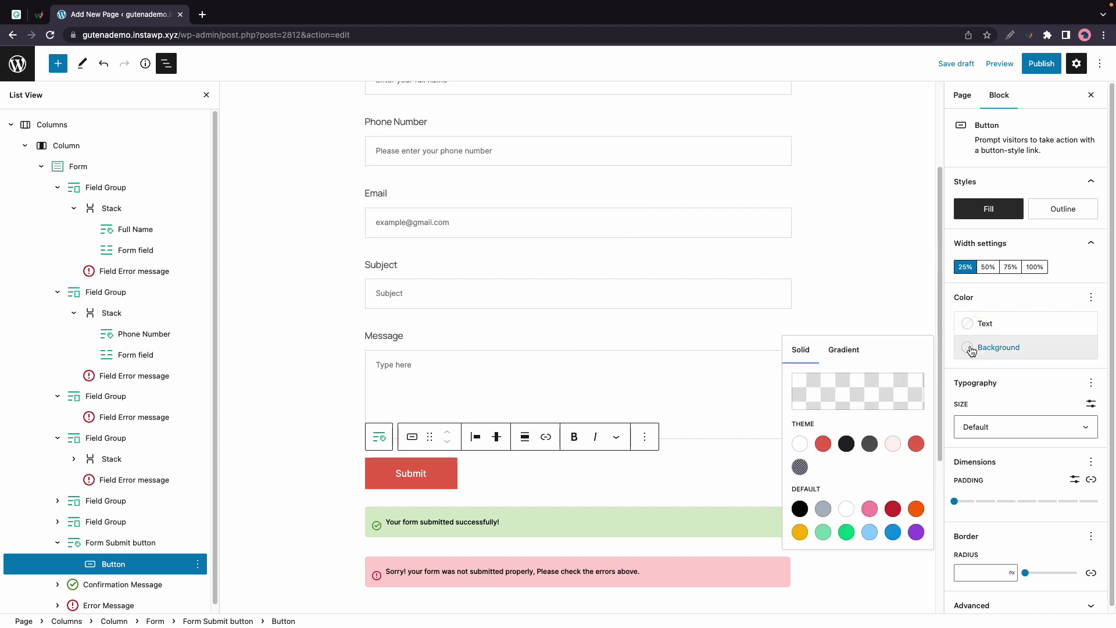
left_click(916, 532)
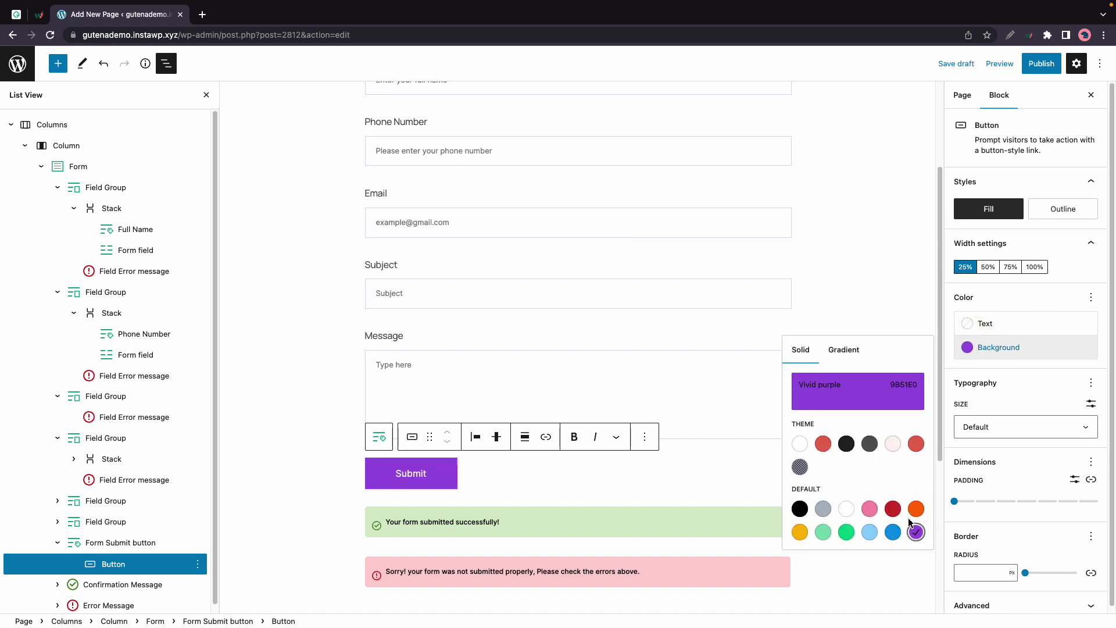
left_click(893, 509)
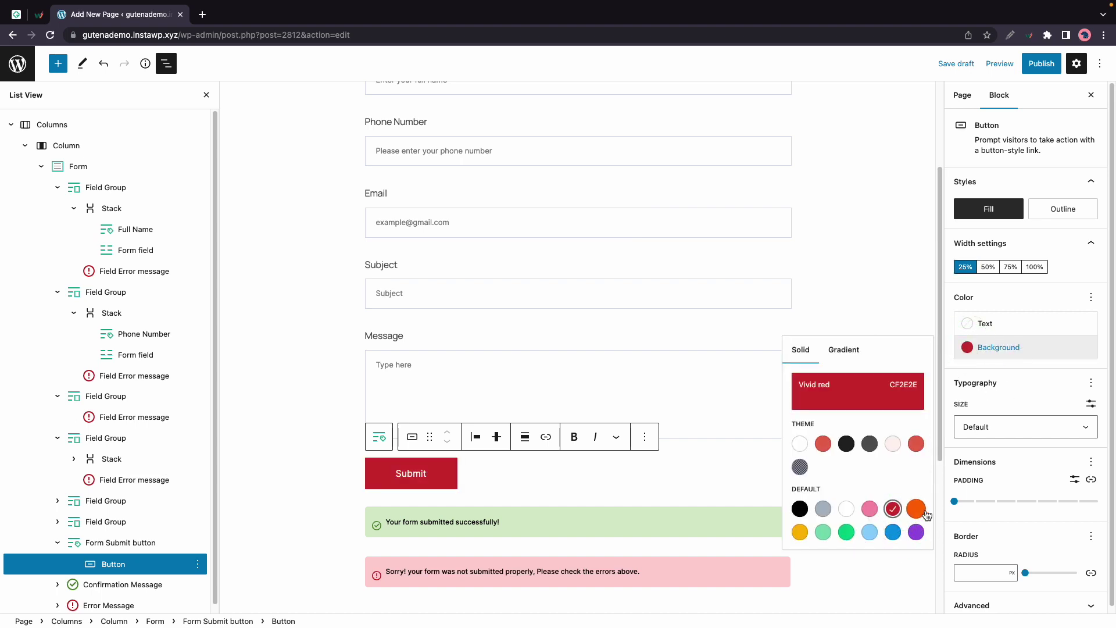
left_click(995, 351)
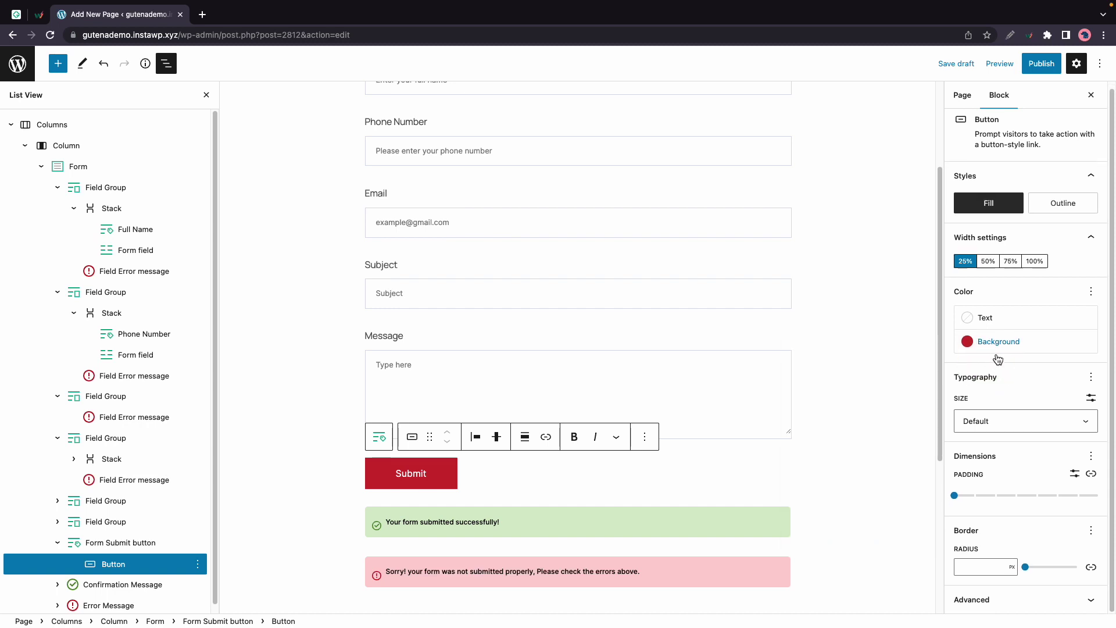
Step: Give the Submit button padding 2 and leave its border radius at 0
scroll(1008, 397, "down", 1)
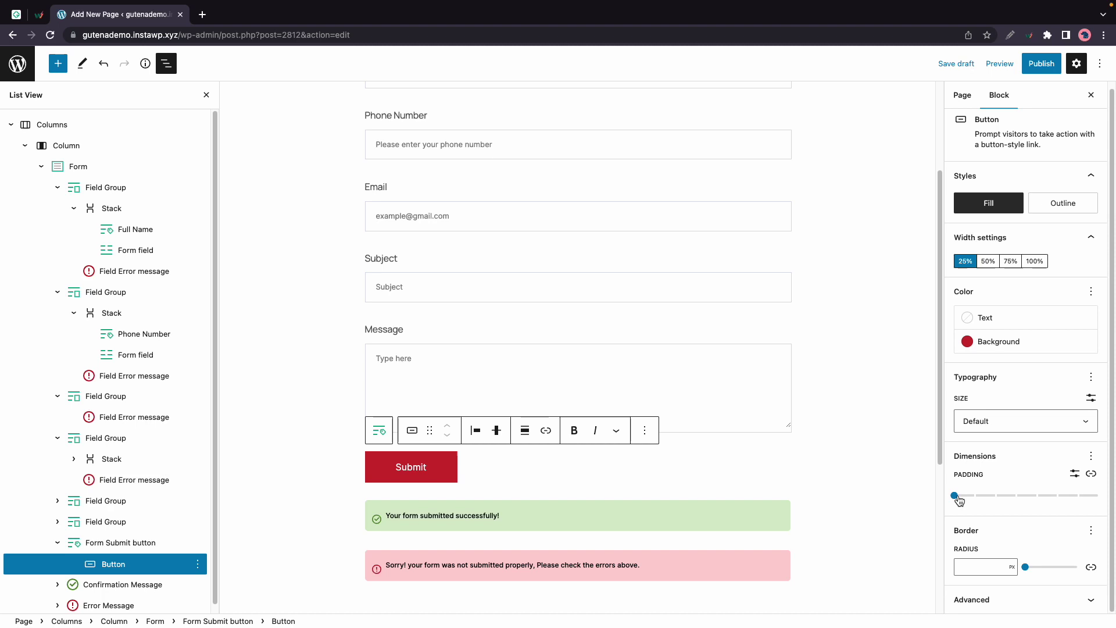
left_click_drag(954, 496, 994, 497)
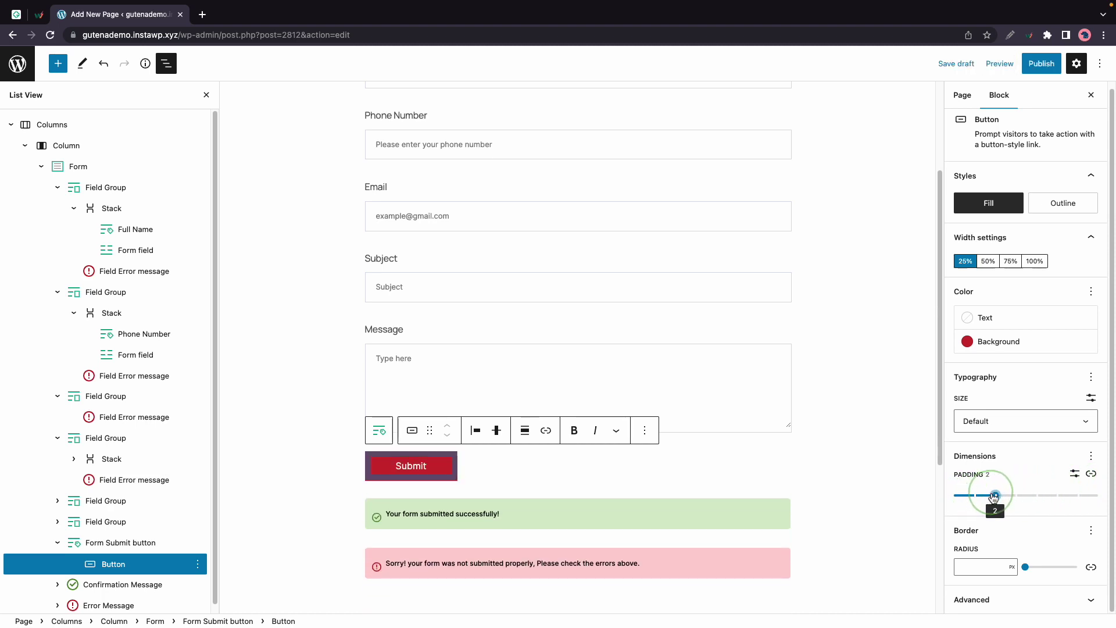
mouse_move(1025, 566)
left_mouse_down()
mouse_move(1095, 563)
mouse_move(1023, 567)
left_mouse_up()
Step: Select the Form block and toggle Show label off and back on
scroll(548, 316, "up", 1)
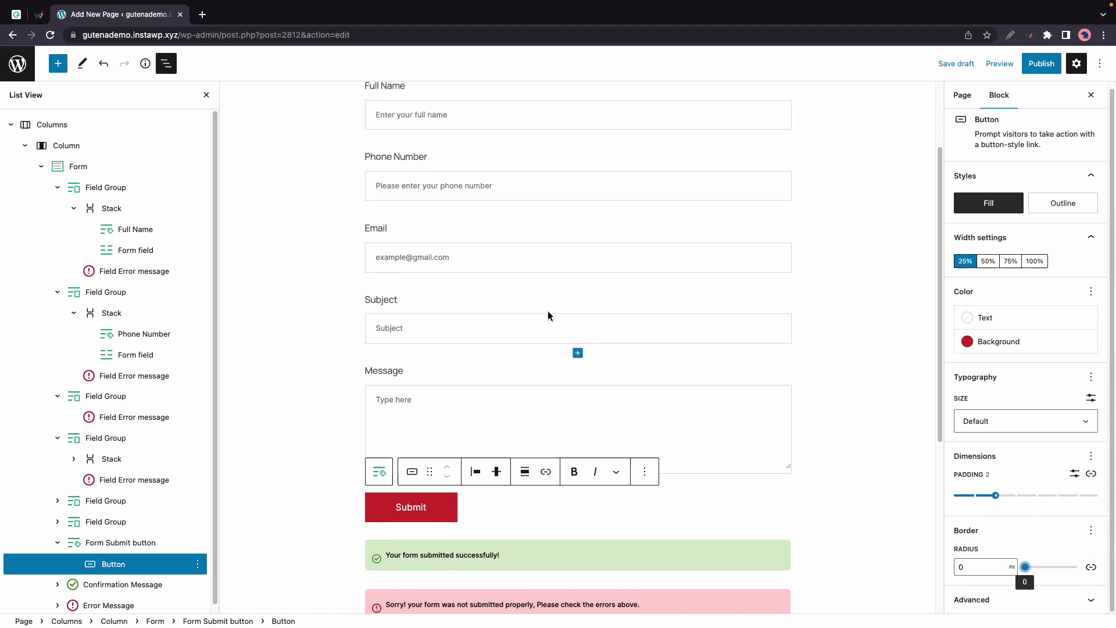
scroll(257, 206, "up", 2)
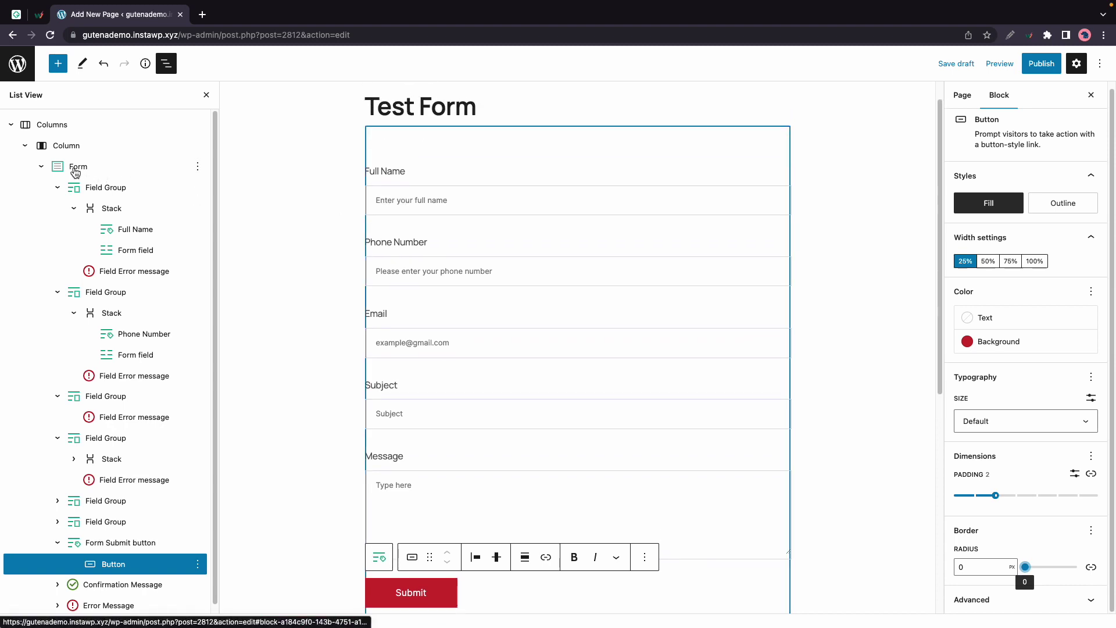
left_click(75, 169)
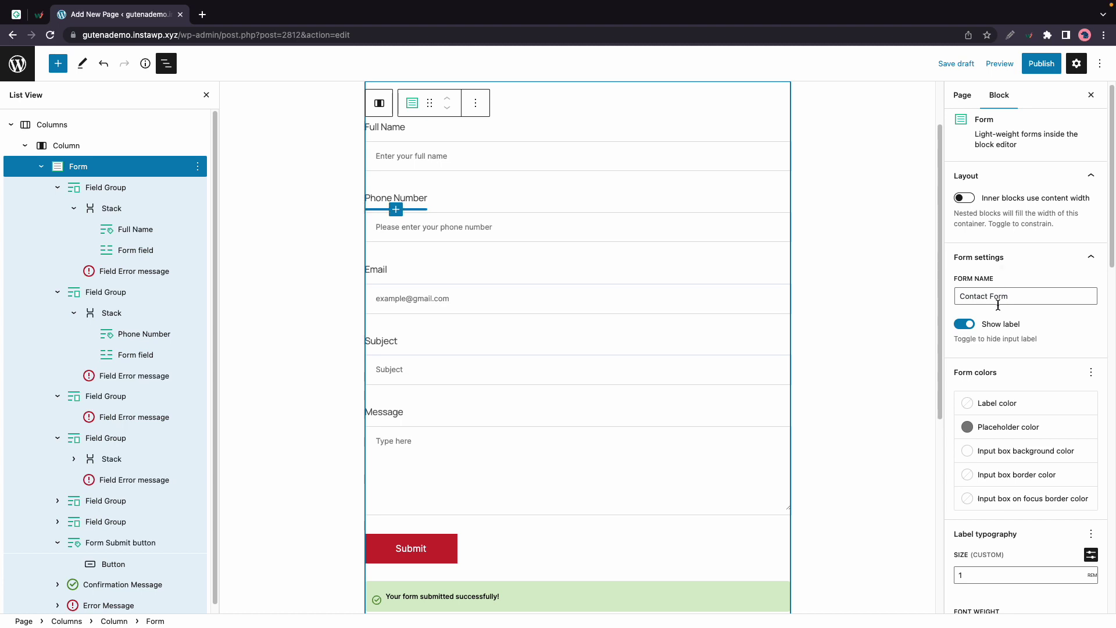
left_click(964, 324)
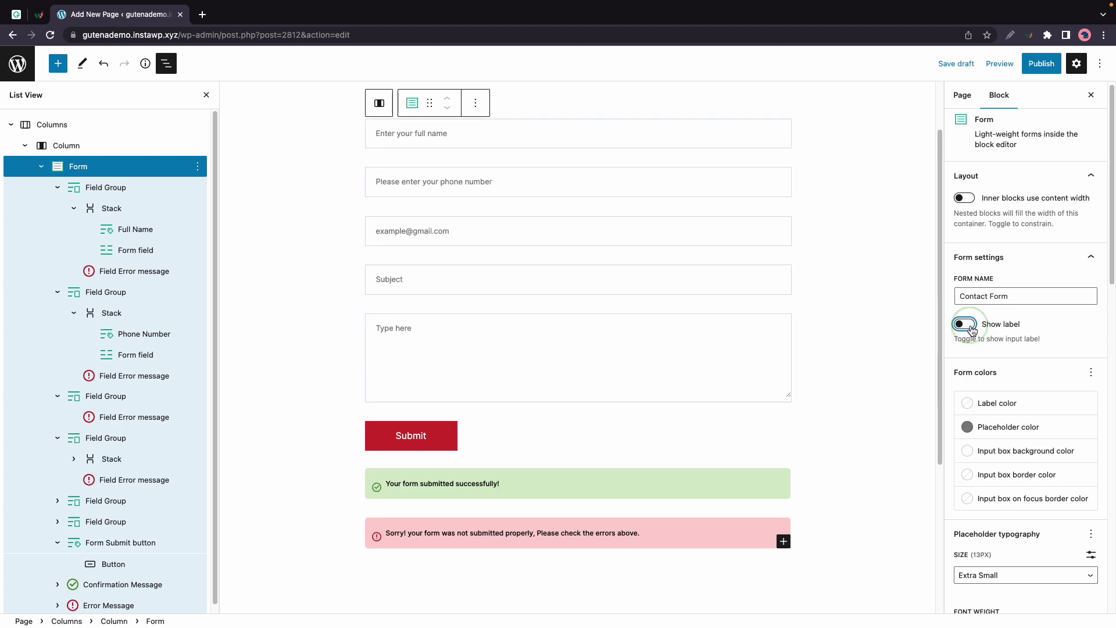
left_click(964, 324)
Step: Try a red label colour for the form fields, then clear it back to default
scroll(1014, 335, "down", 1)
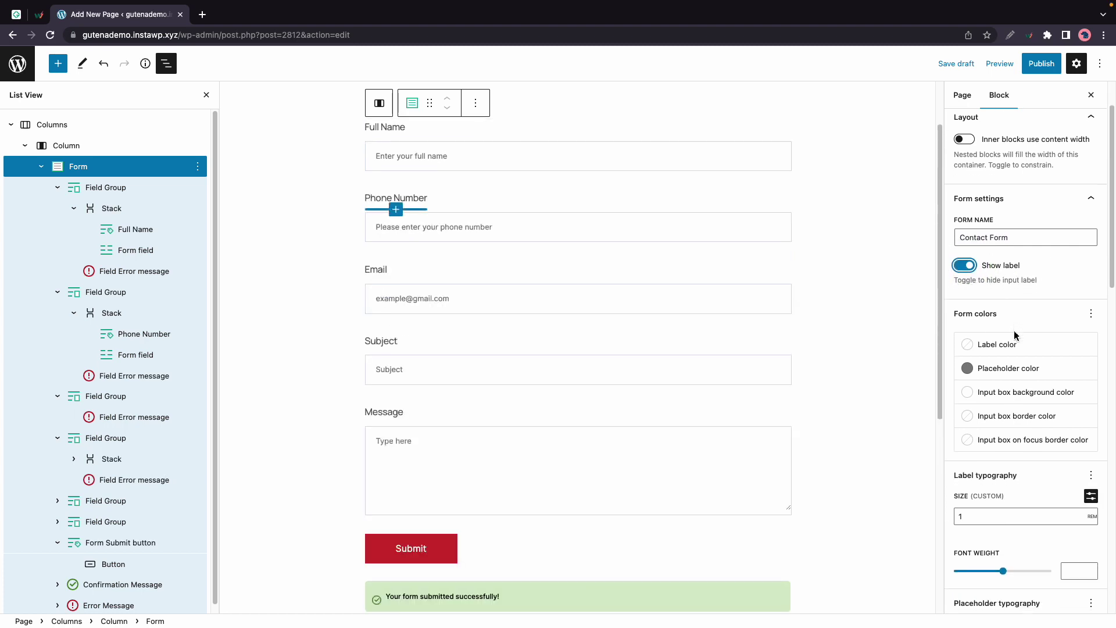
scroll(1014, 336, "down", 1)
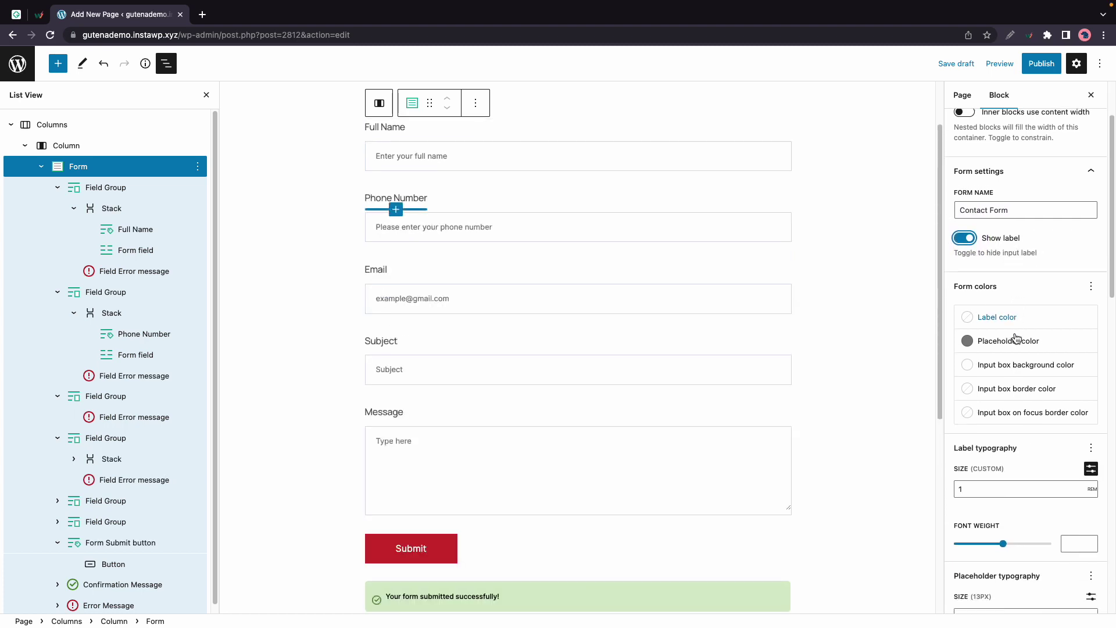
left_click(1000, 321)
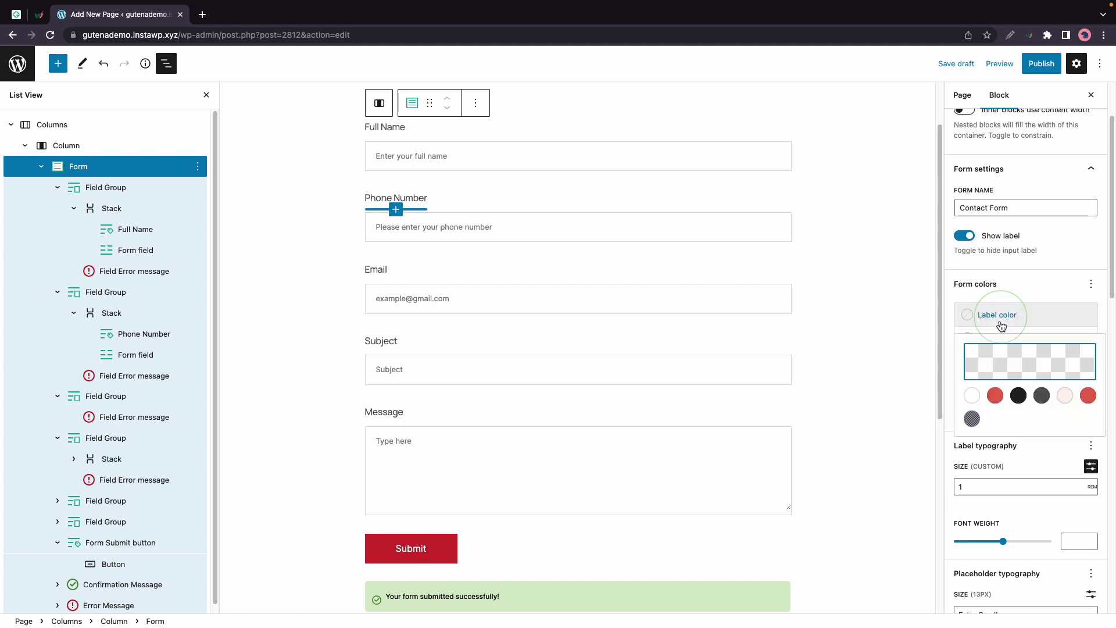
left_click(994, 396)
left_click(996, 397)
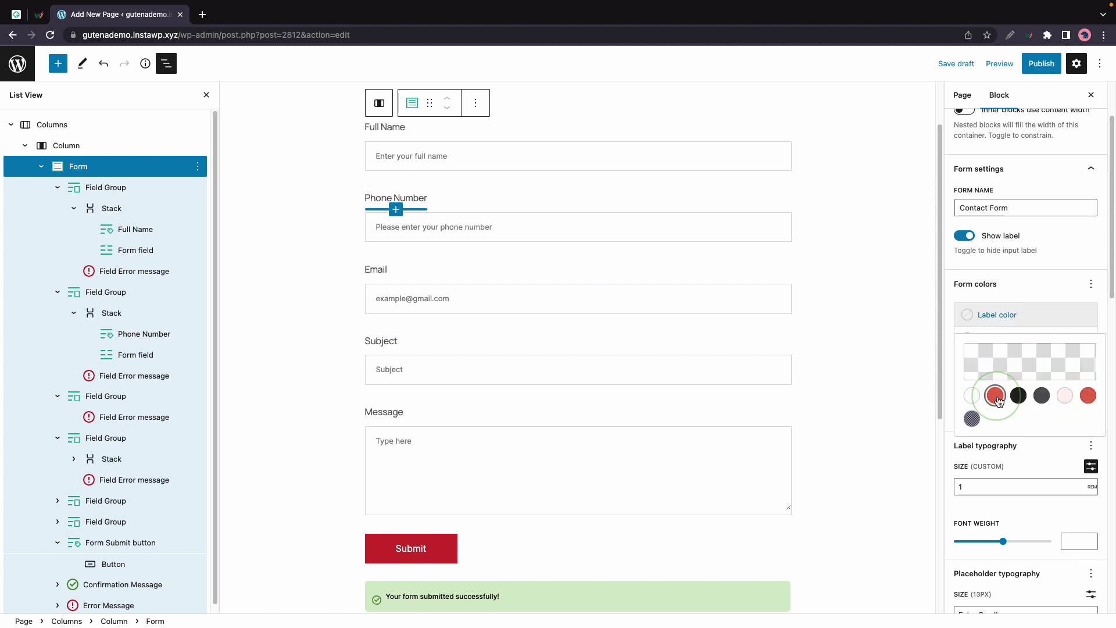
left_click(1033, 293)
scroll(1023, 334, "down", 4)
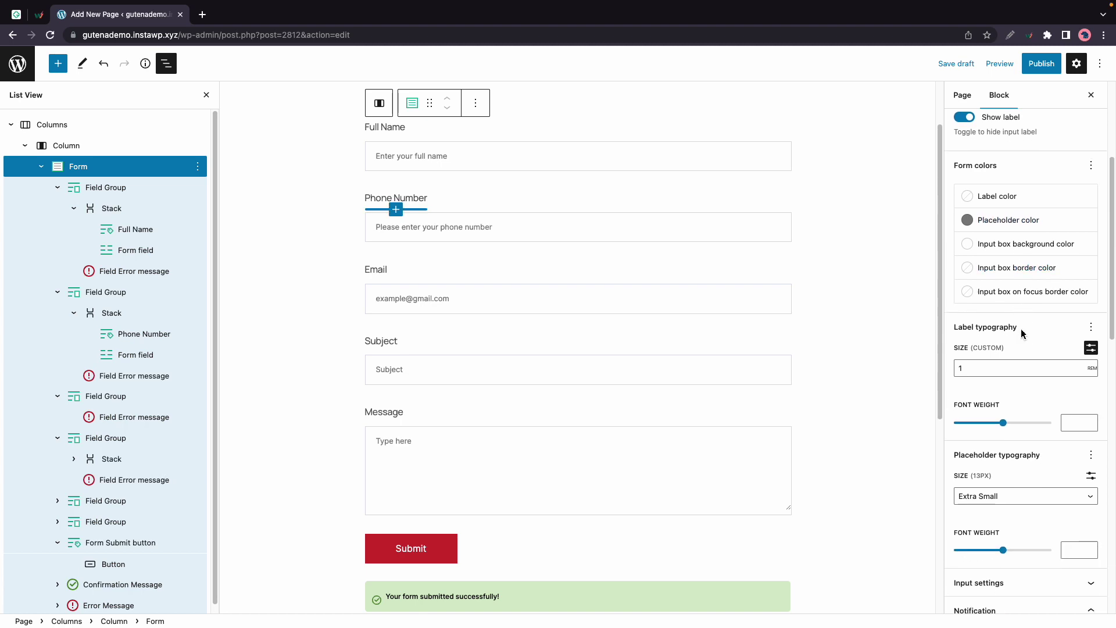
Step: Set the form's notification email subject to 'Customer Inquiry'
scroll(1023, 334, "down", 2)
scroll(1021, 333, "down", 4)
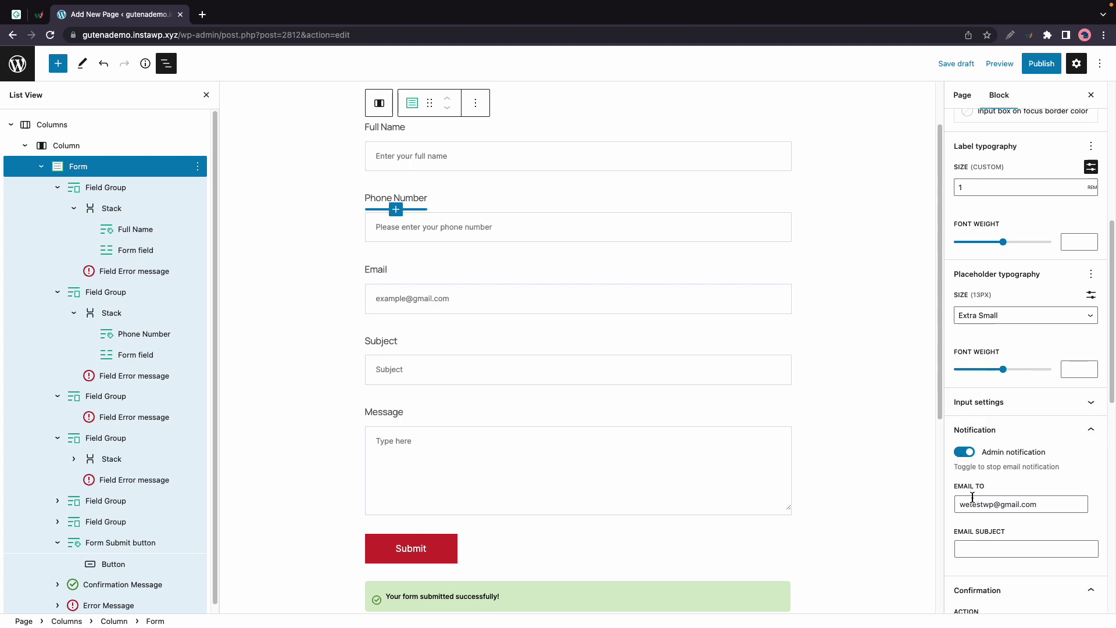
scroll(1006, 517, "down", 1)
left_click(1006, 522)
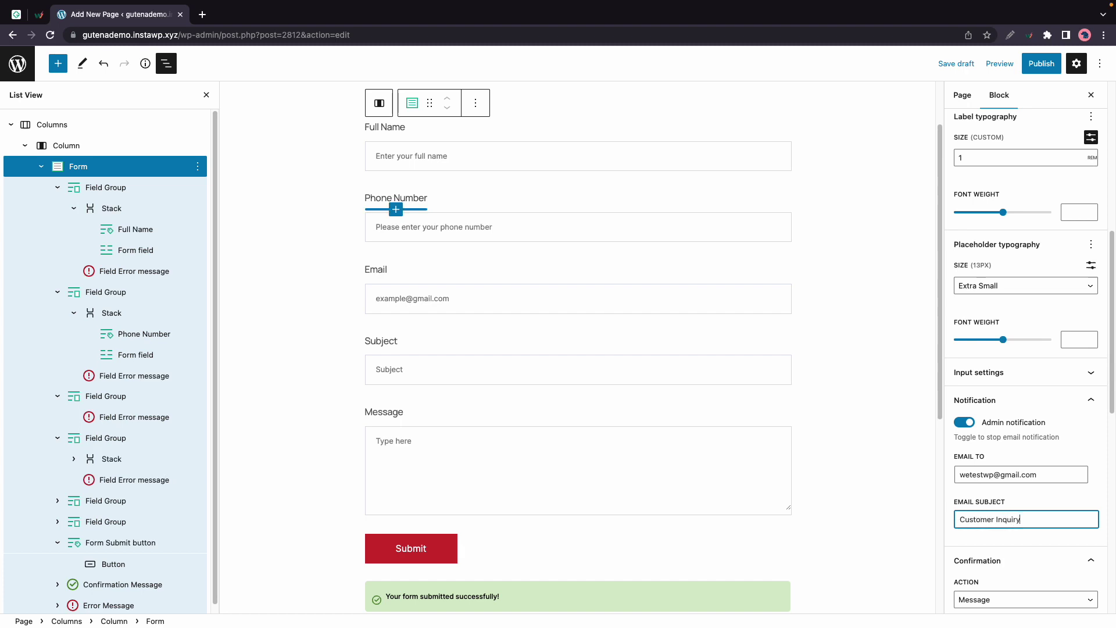
Step: Set the form's top padding to 1 rem, right padding to 0, and border width to 0
scroll(1020, 531, "down", 4)
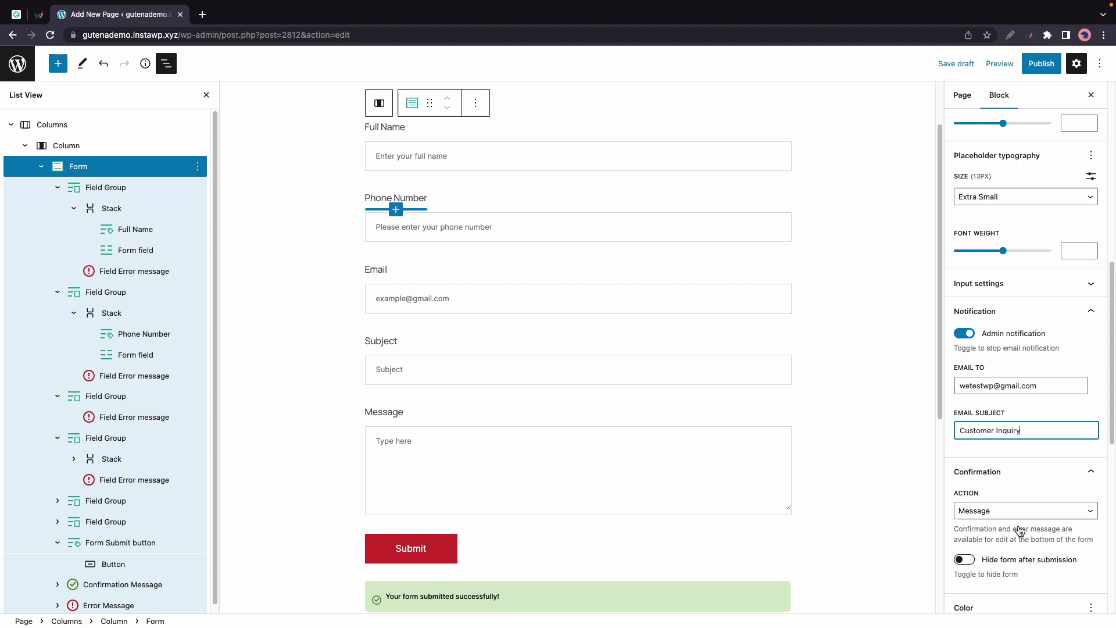
scroll(1020, 531, "down", 1)
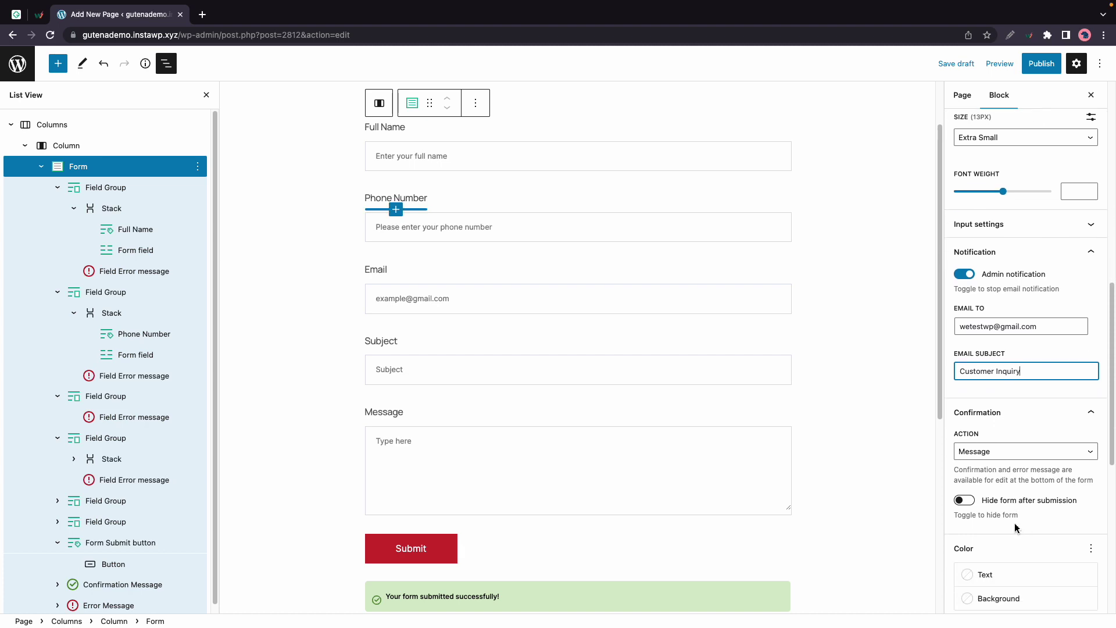
scroll(1015, 525, "down", 5)
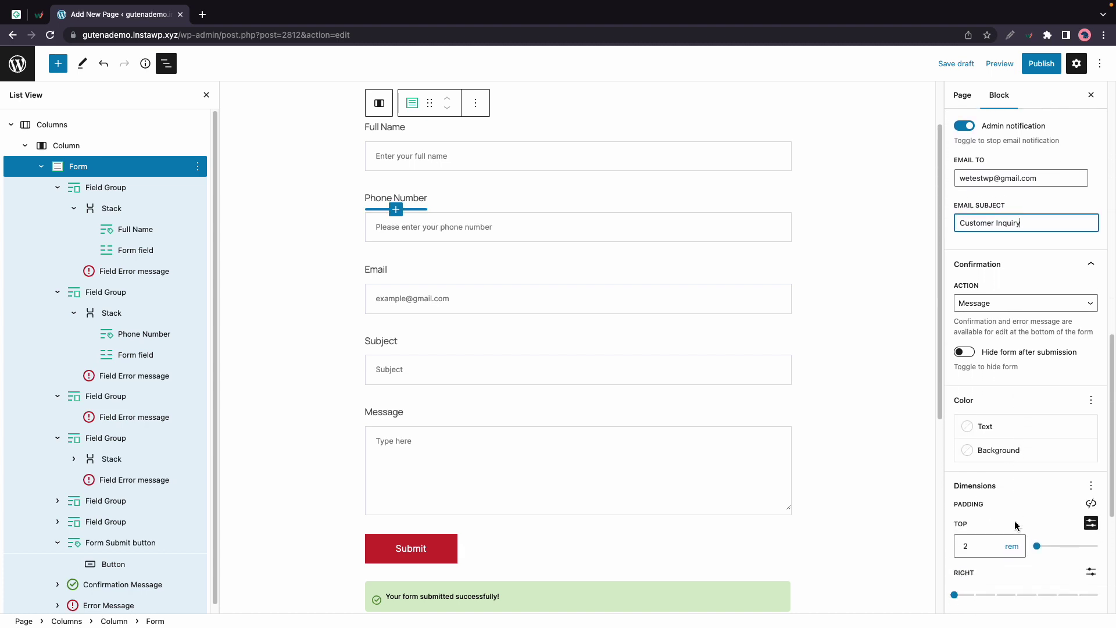
scroll(1015, 525, "down", 3)
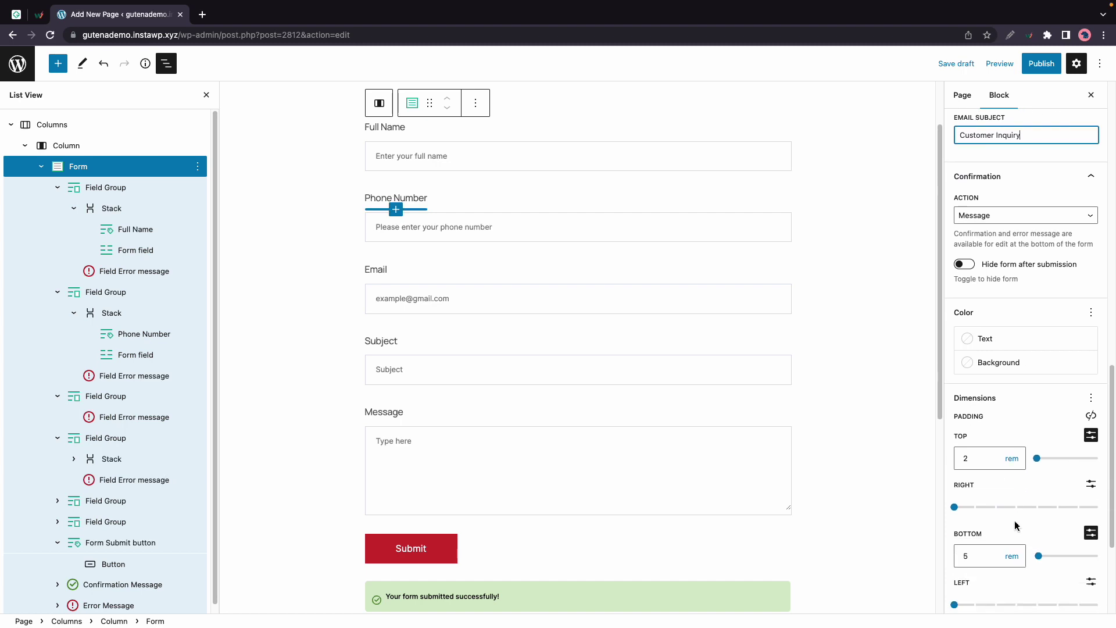
left_click_drag(1042, 461, 1033, 458)
left_click(975, 508)
left_click_drag(974, 507, 955, 507)
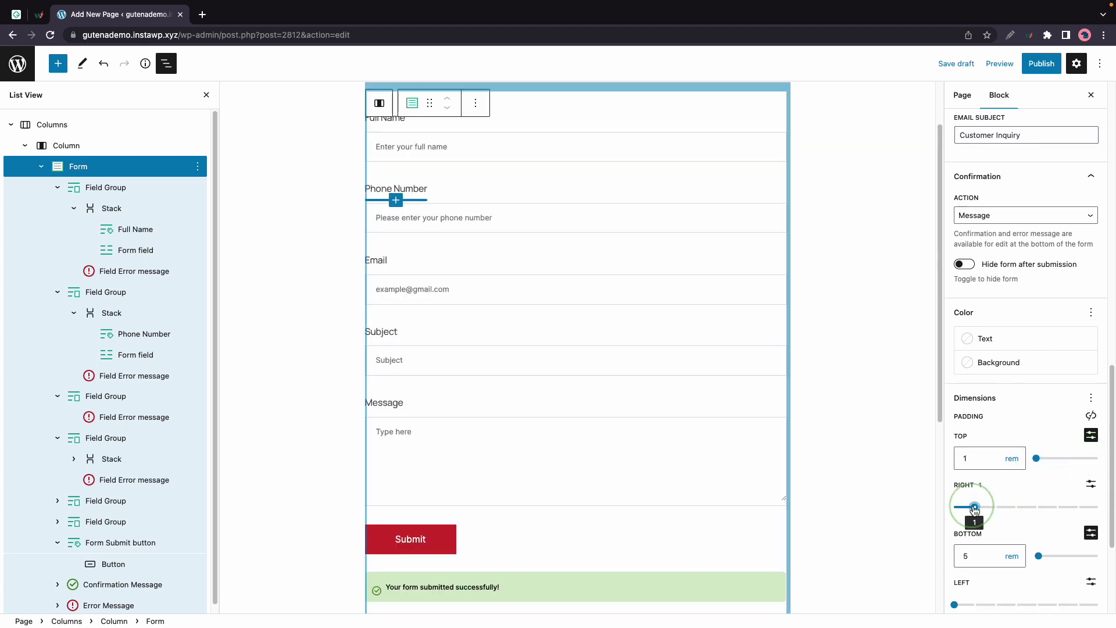
scroll(1046, 523, "down", 6)
left_click(1027, 526)
mouse_move(1027, 526)
left_mouse_down()
mouse_move(1056, 563)
mouse_move(1024, 526)
left_mouse_up()
scroll(1044, 516, "up", 15)
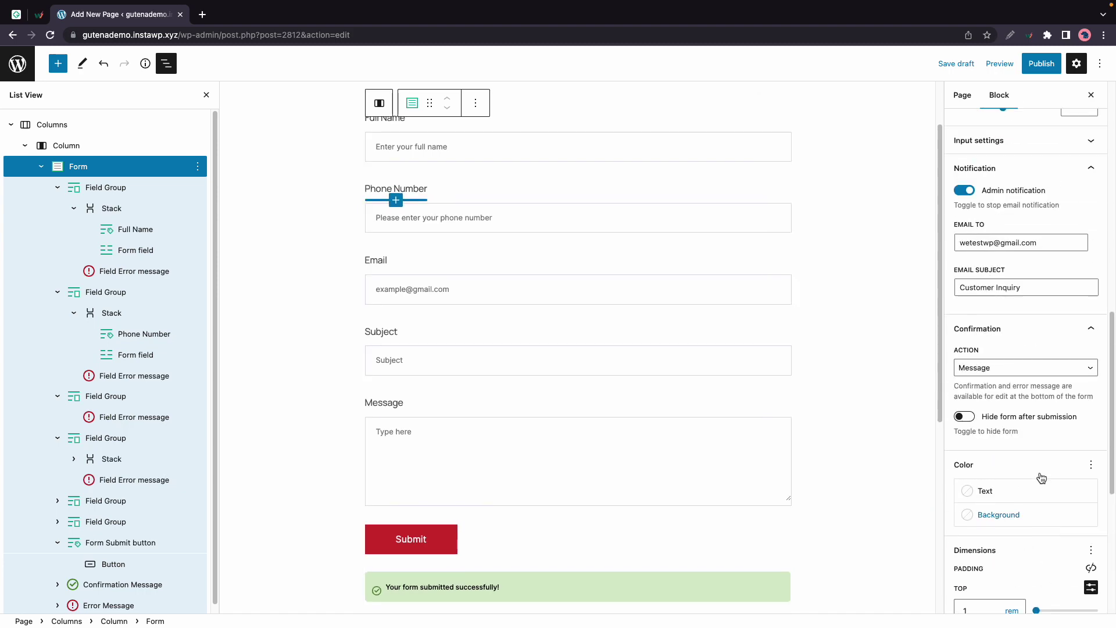
Step: Publish the Test Form page and view it in a new window
left_click(1041, 63)
left_click(996, 64)
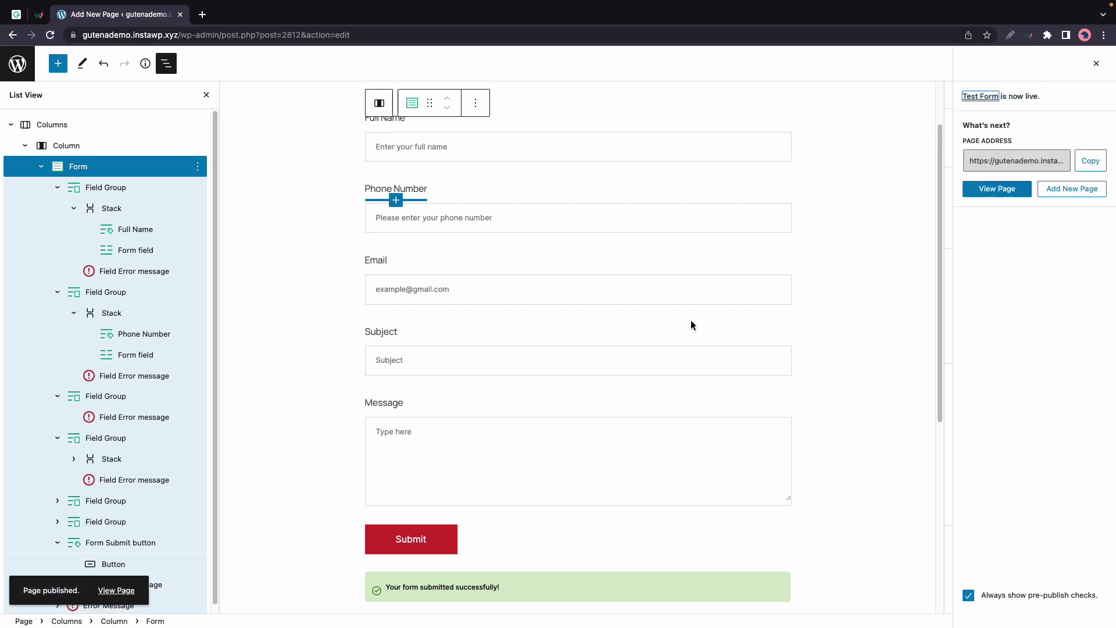
right_click(114, 590)
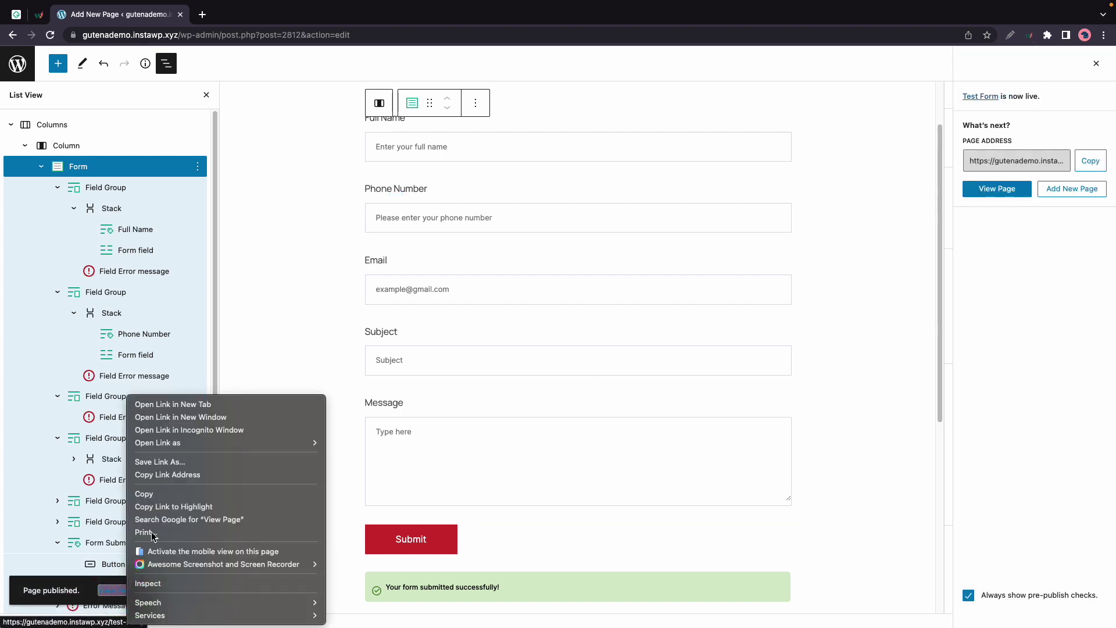
left_click(180, 417)
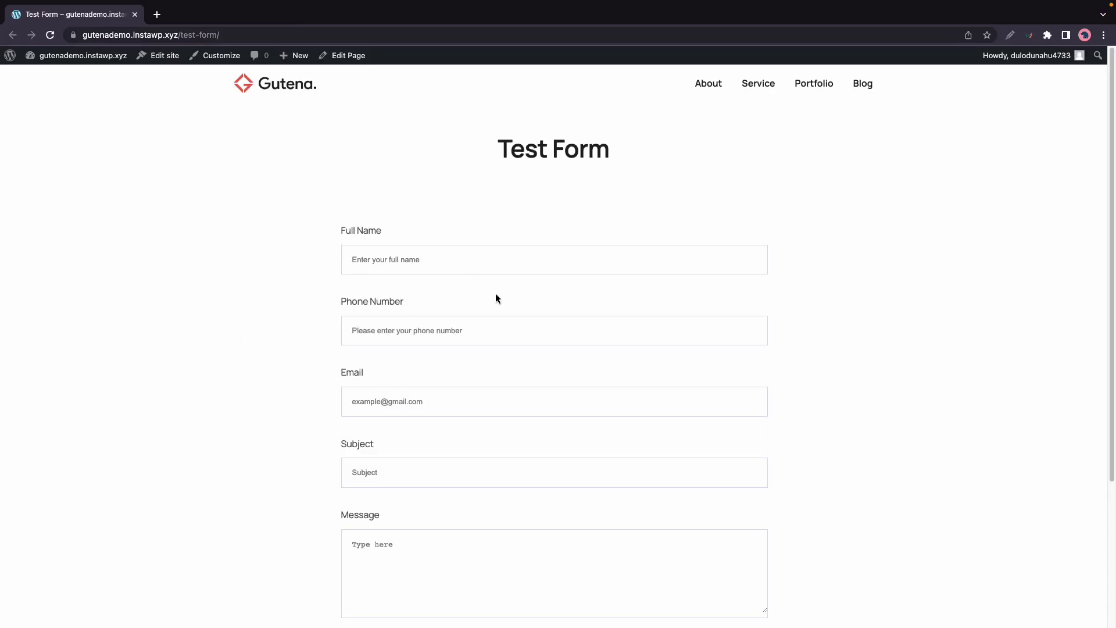
Step: Submit the live form with a sample name, phone, email, subject 'Test' and message 'Testing'
left_click(413, 260)
type("John Doe")
key("Tab")
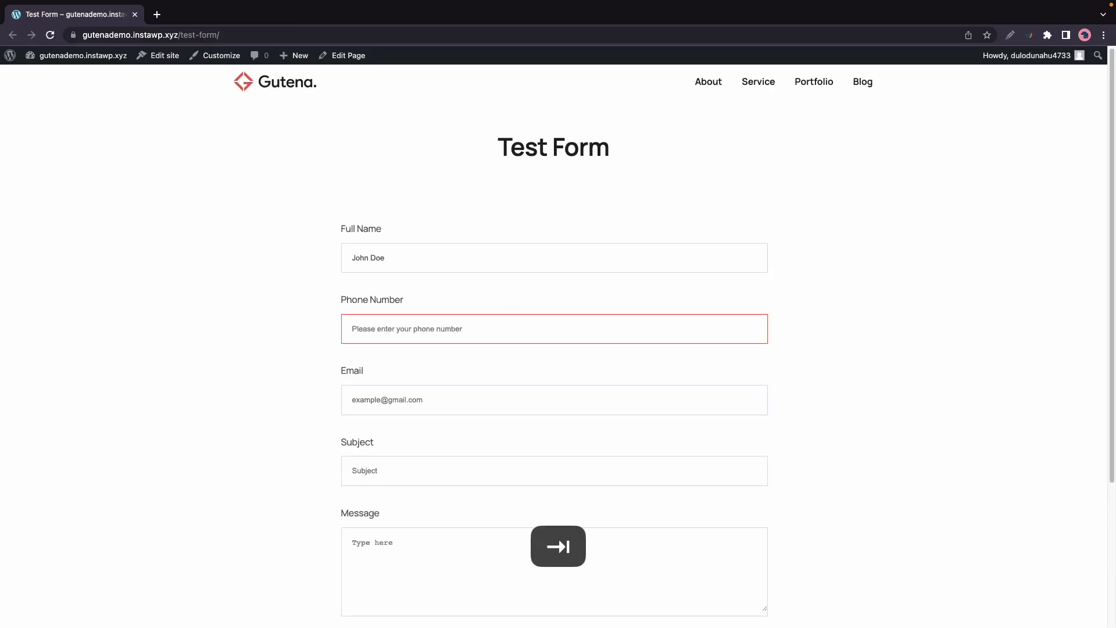
type("12344567")
key("Tab")
type("test@terterrrr.com")
key("Tab")
type("Test")
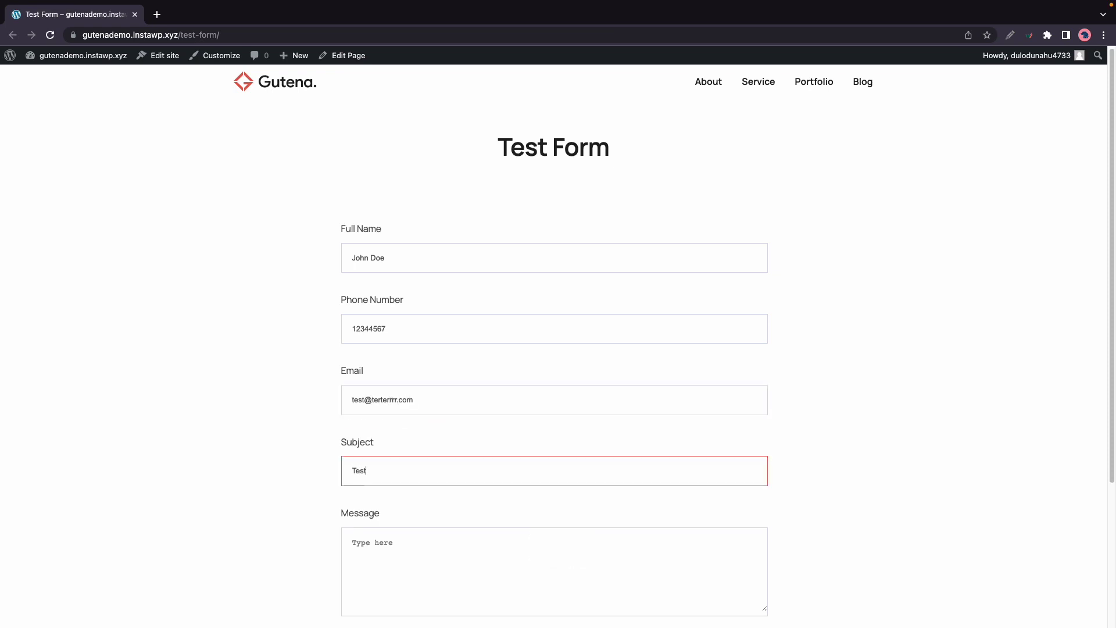
key("Tab")
type("Testing")
scroll(414, 218, "down", 2)
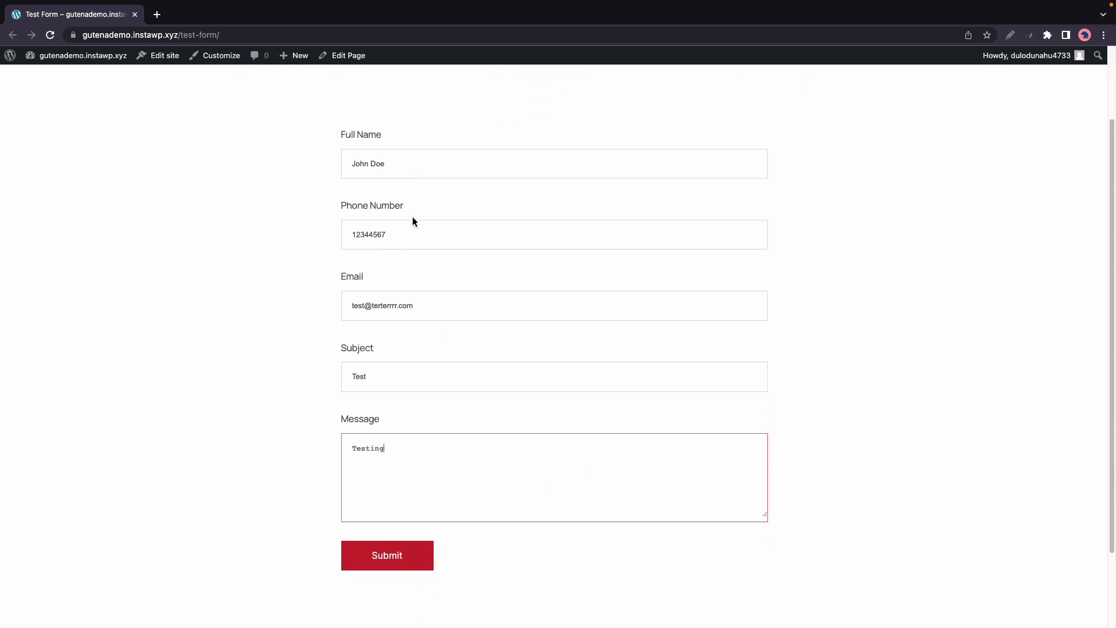
left_click(405, 555)
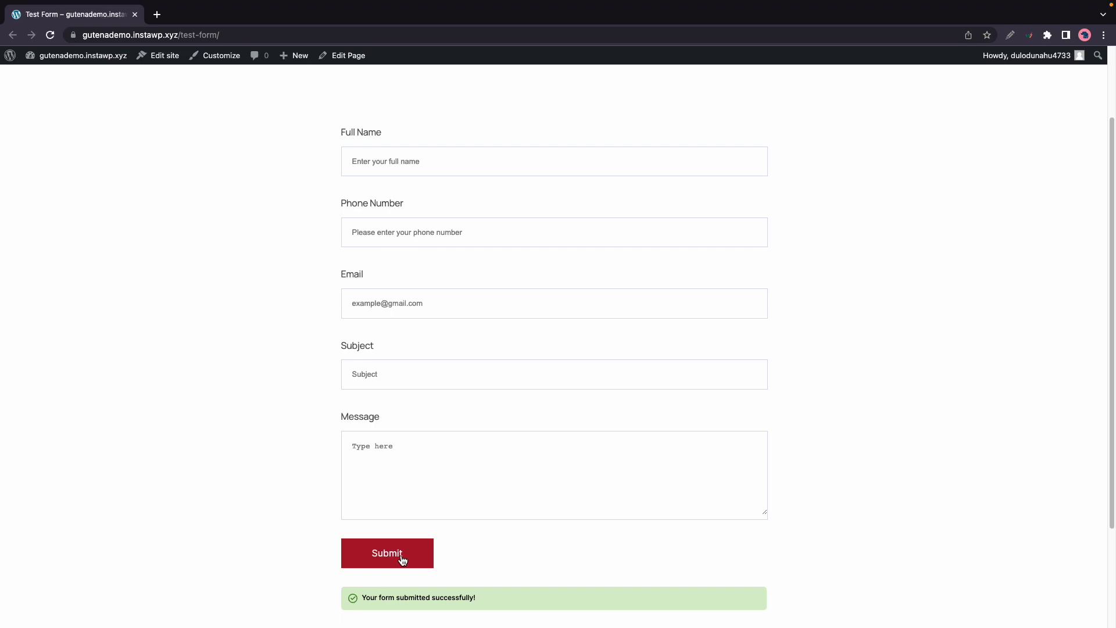
scroll(449, 539, "down", 3)
scroll(444, 516, "up", 2)
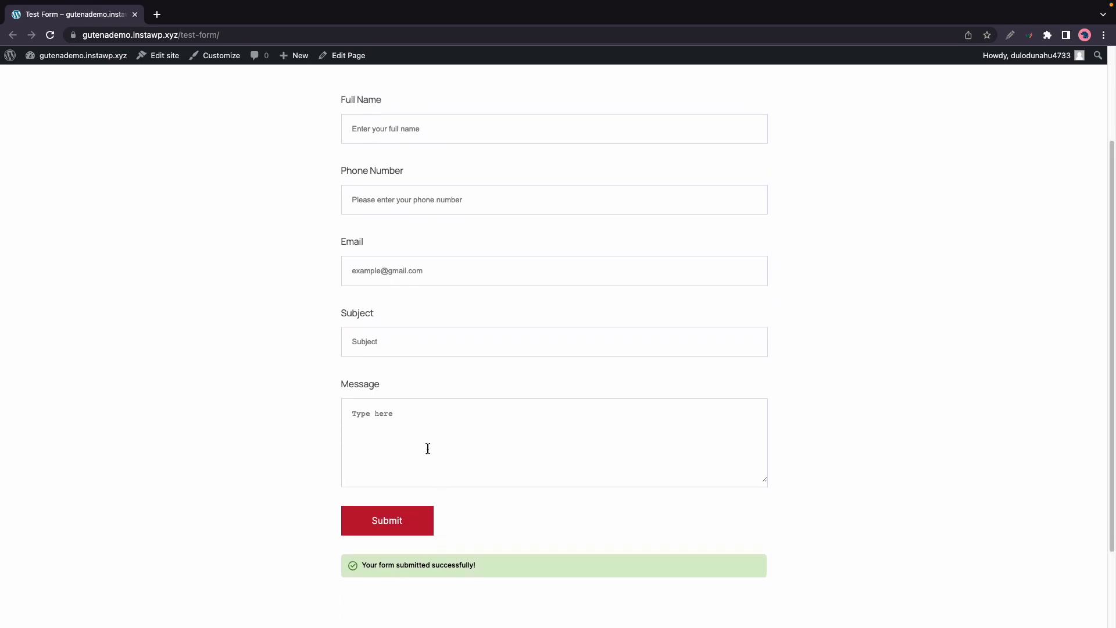
Step: Submit again with an invalid email to trigger the validation errors
left_click(391, 273)
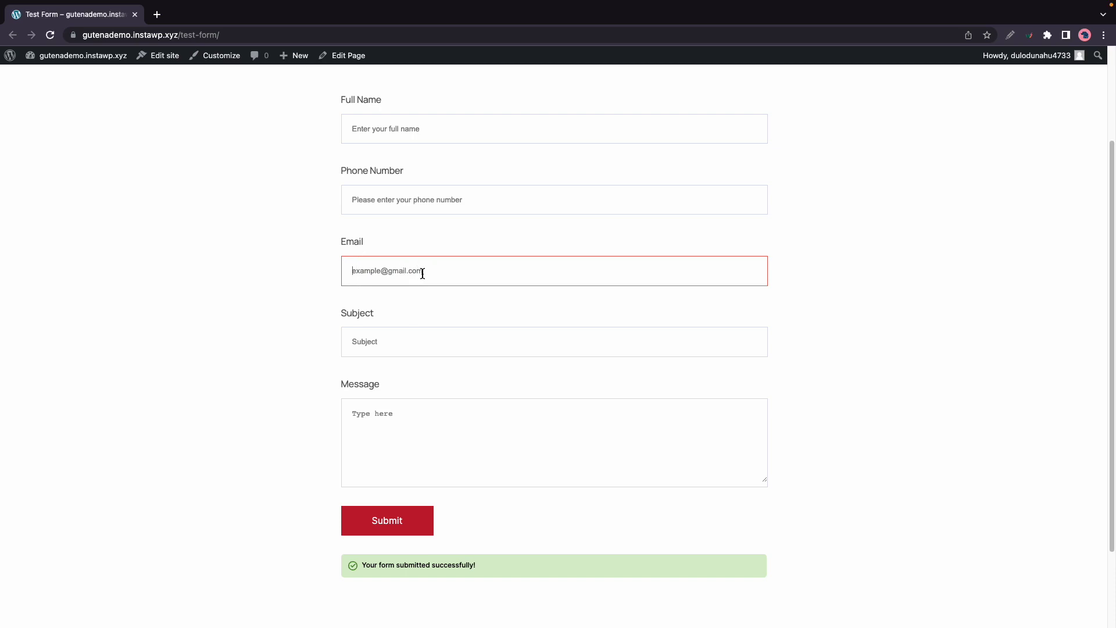
type("ffff")
left_click(406, 545)
scroll(438, 463, "down", 1)
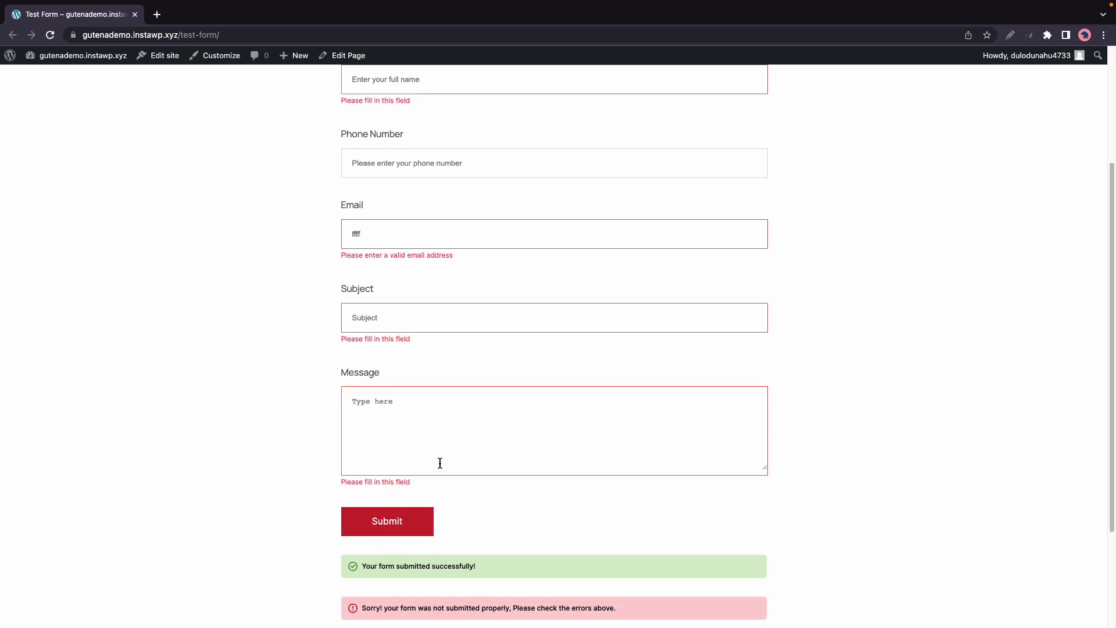
scroll(438, 465, "up", 1)
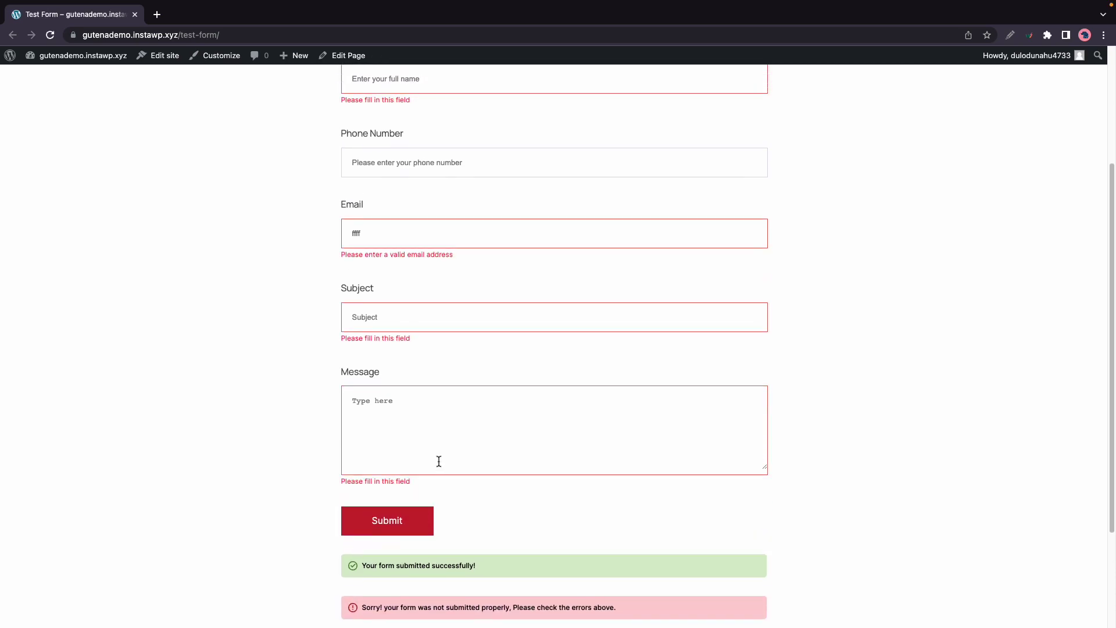